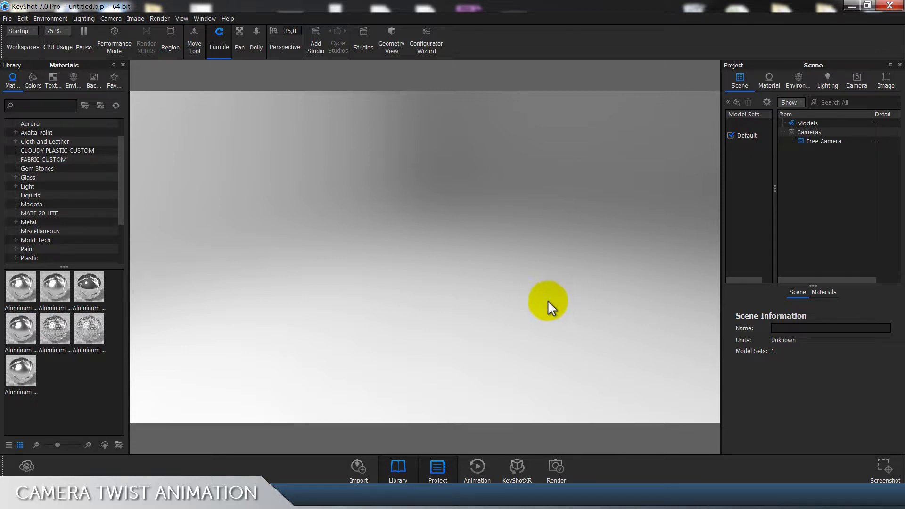
# Add a ground plane and apply the third Aluminum material to it
pyautogui.click(22, 19)
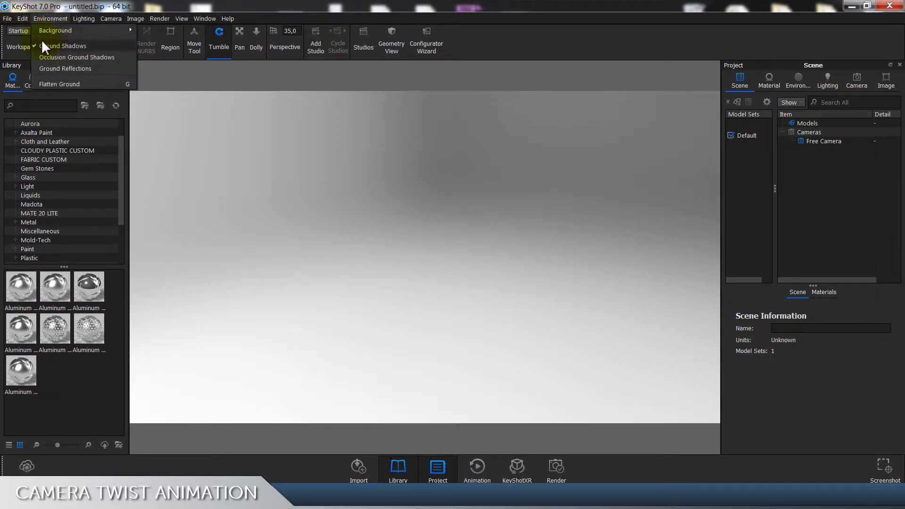
pyautogui.moveTo(69, 57)
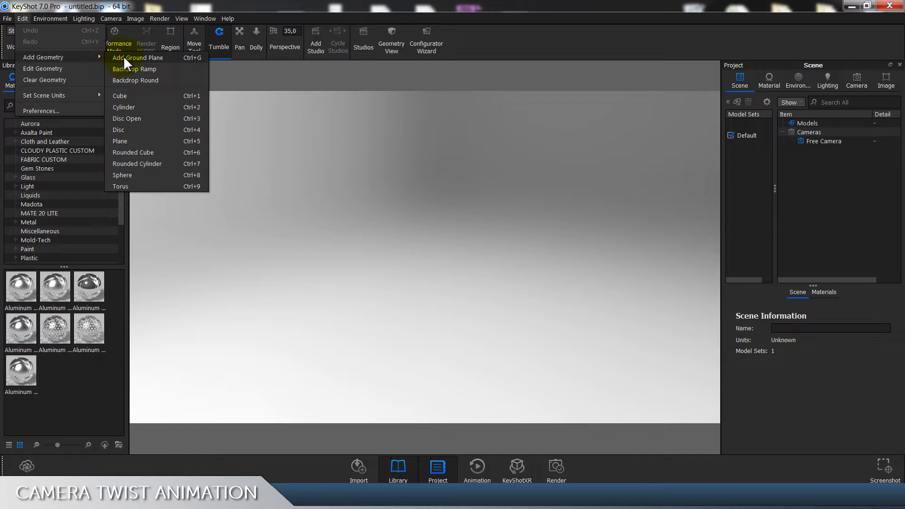
pyautogui.click(124, 57)
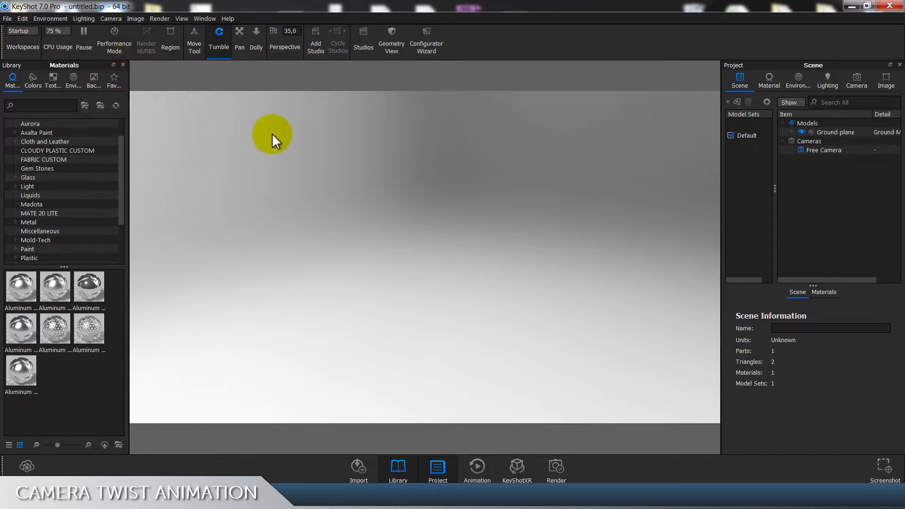
pyautogui.moveTo(89, 284); pyautogui.dragTo(336, 318)
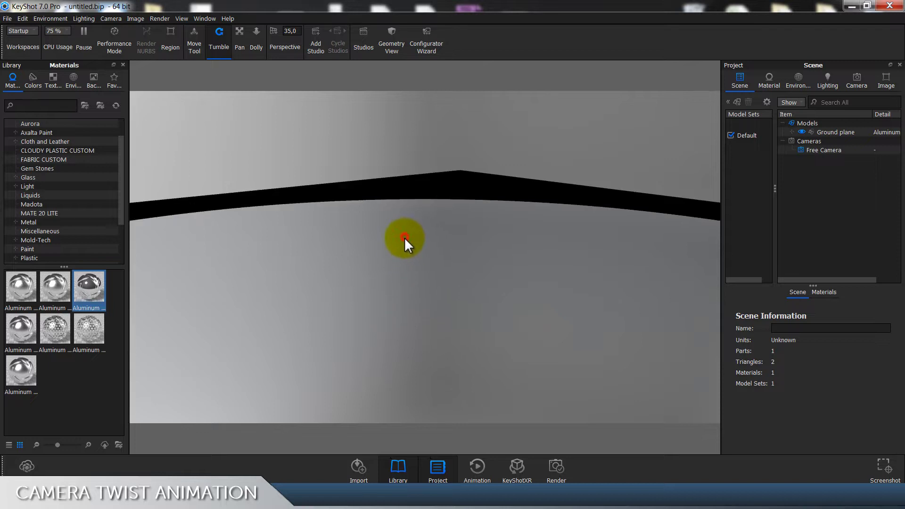
pyautogui.moveTo(404, 240); pyautogui.dragTo(352, 239)
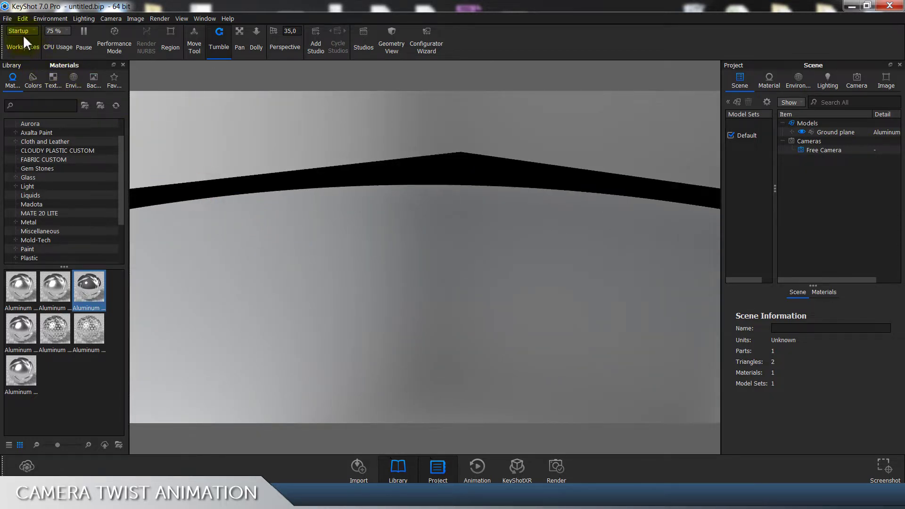
# Add a Cube primitive and confirm its placement above the ground plane
pyautogui.click(23, 19)
pyautogui.moveTo(89, 55)
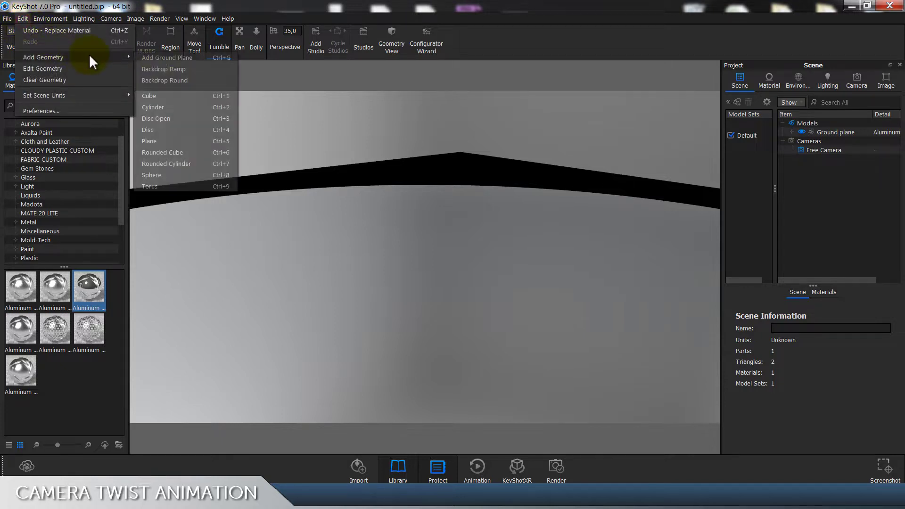
pyautogui.click(189, 94)
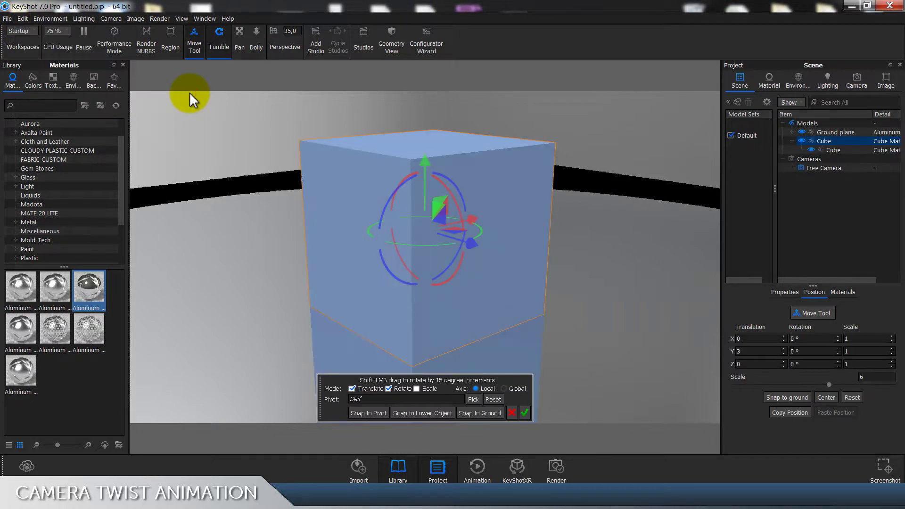
pyautogui.scroll(-2, 406, 256)
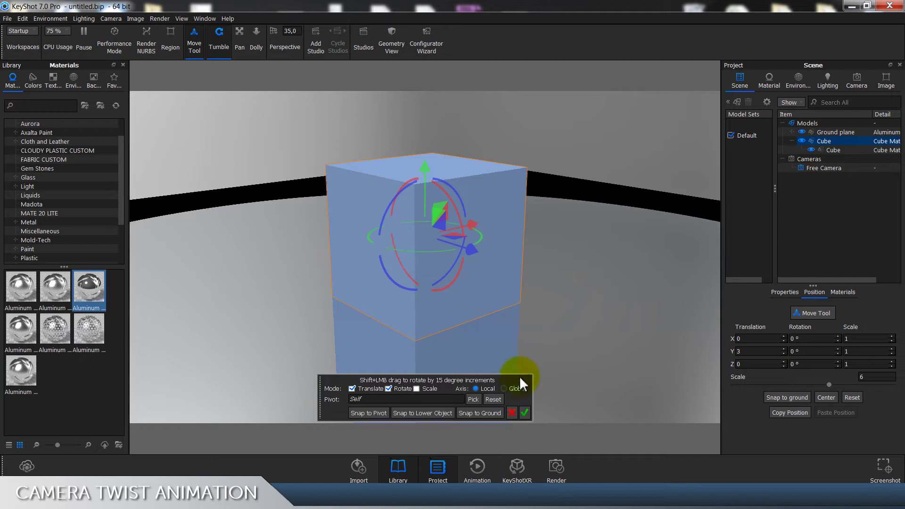
pyautogui.click(525, 412)
pyautogui.click(553, 161)
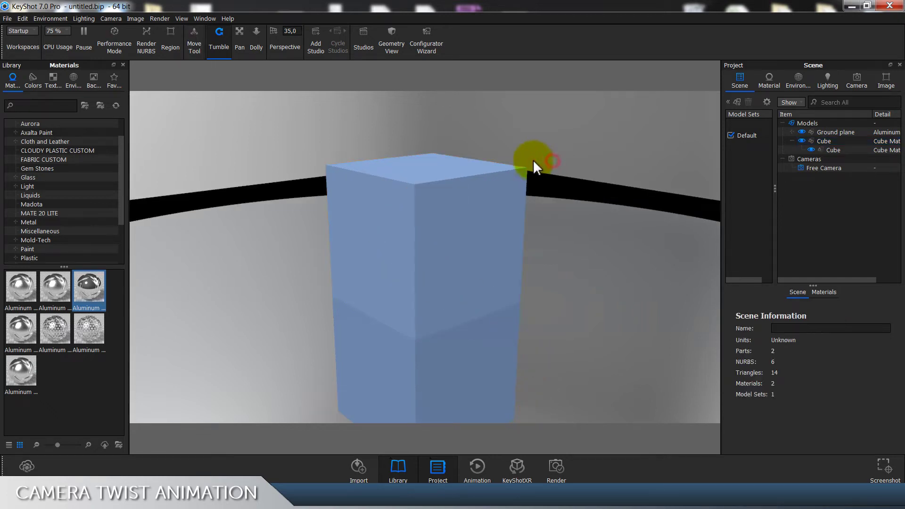
pyautogui.scroll(1, 527, 189)
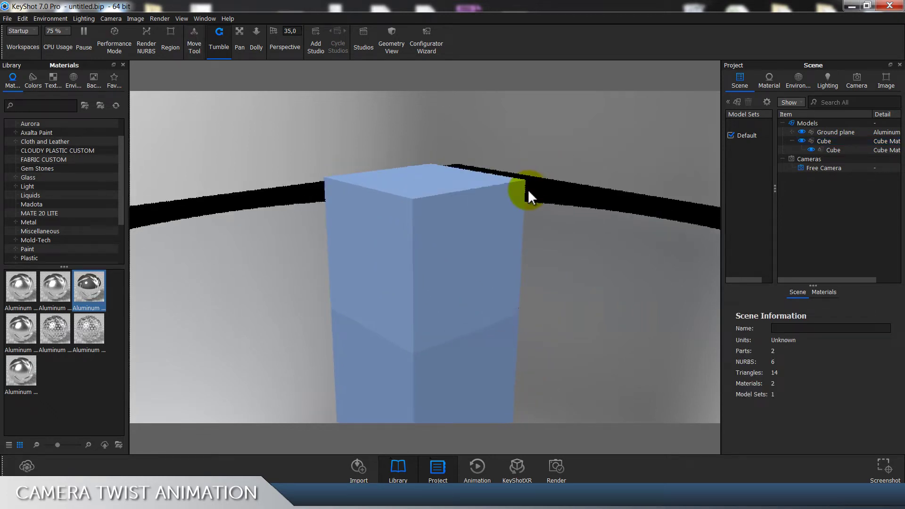
# Open the animation timeline and make its panel taller
pyautogui.click(477, 469)
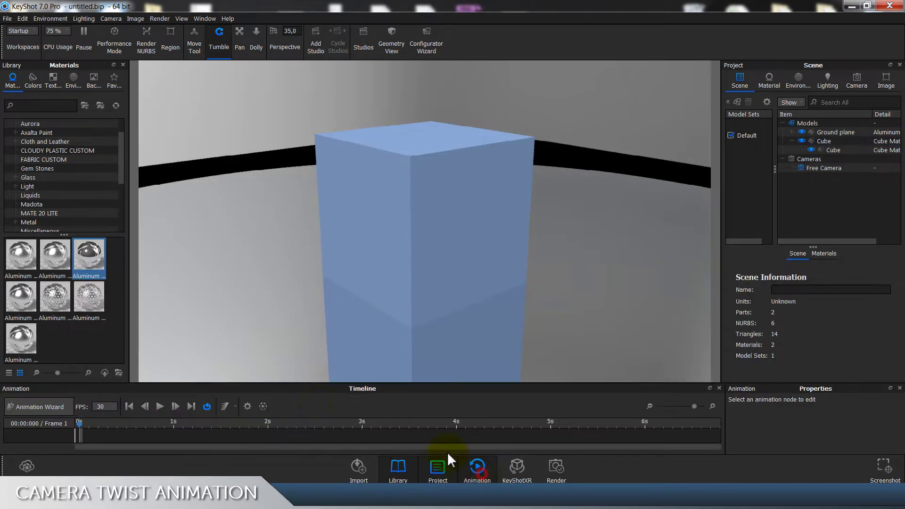
pyautogui.click(343, 381)
pyautogui.moveTo(342, 386); pyautogui.dragTo(343, 366)
pyautogui.click(655, 106)
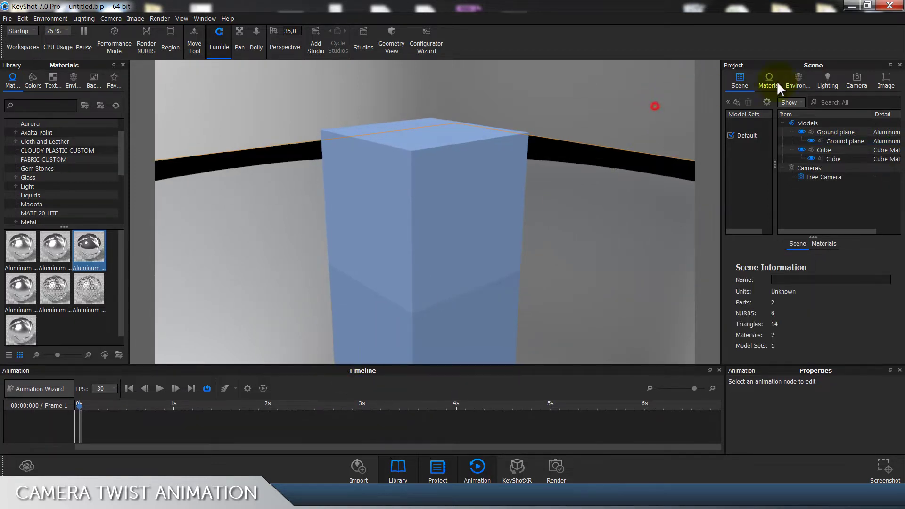
# Add a new camera named Camera 1, lock it, and launch the Animation Wizard
pyautogui.click(862, 75)
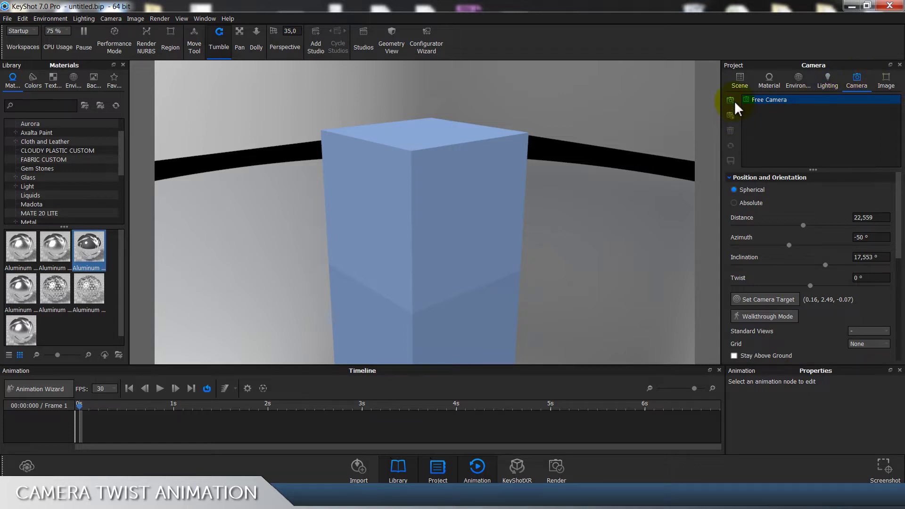
pyautogui.click(730, 100)
pyautogui.click(816, 122)
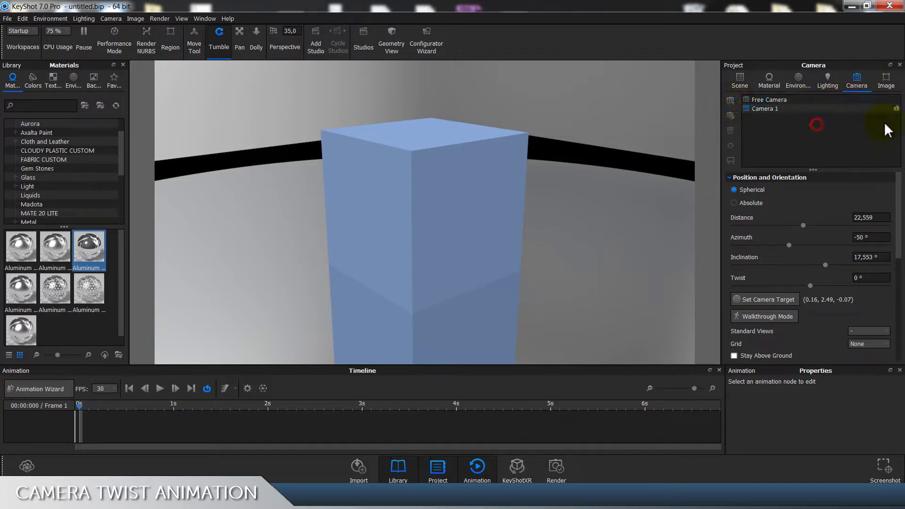
pyautogui.click(896, 108)
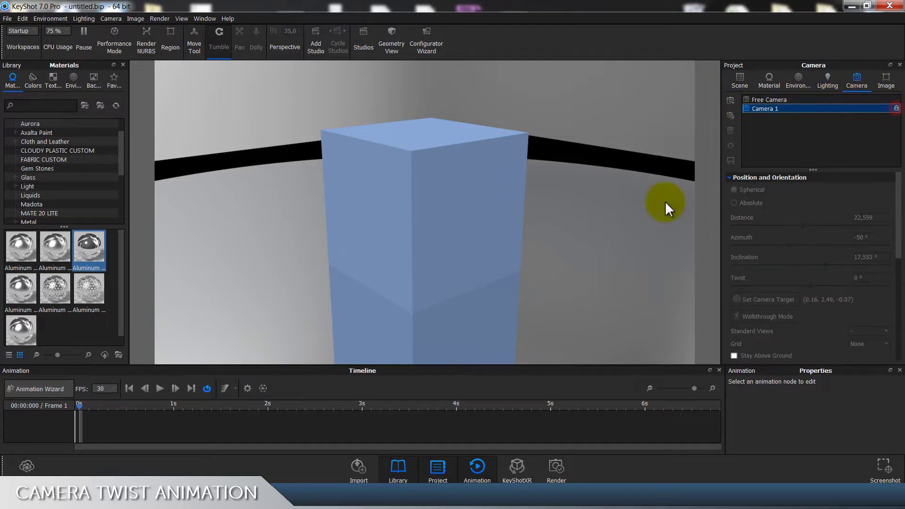
pyautogui.click(53, 389)
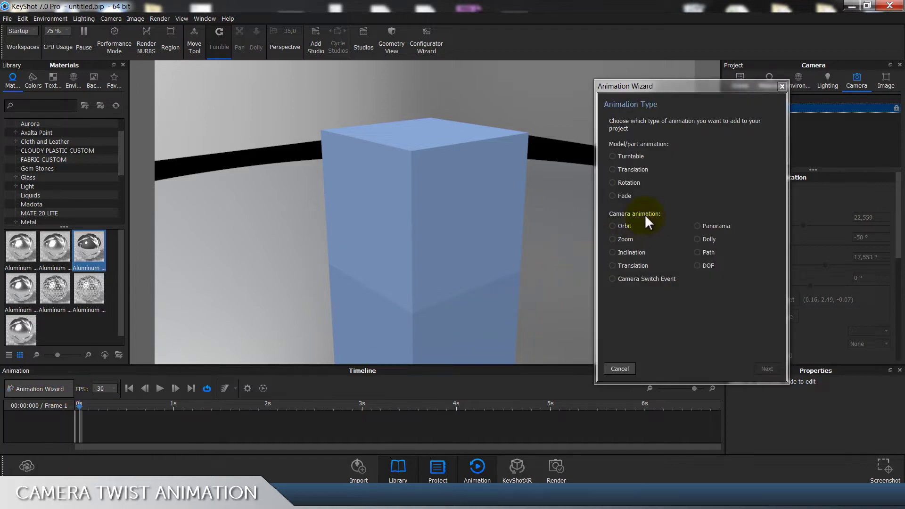
pyautogui.click(629, 228)
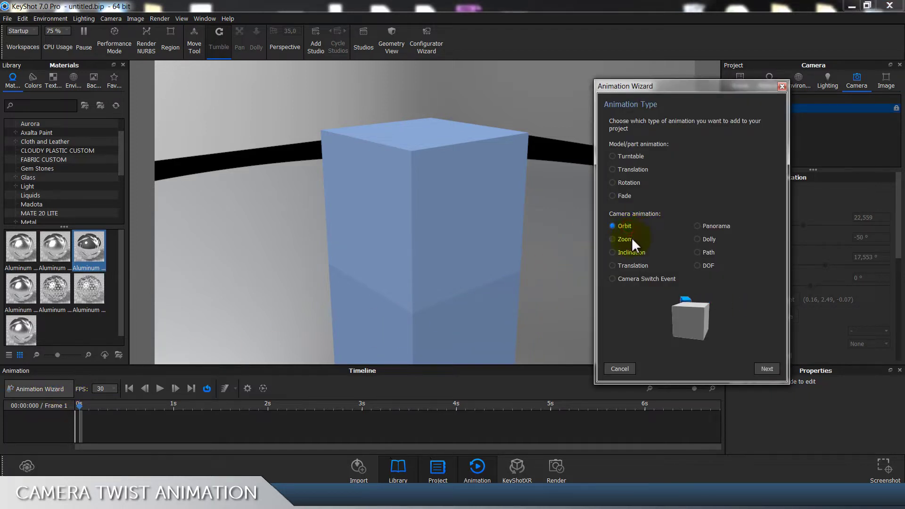
pyautogui.click(622, 240)
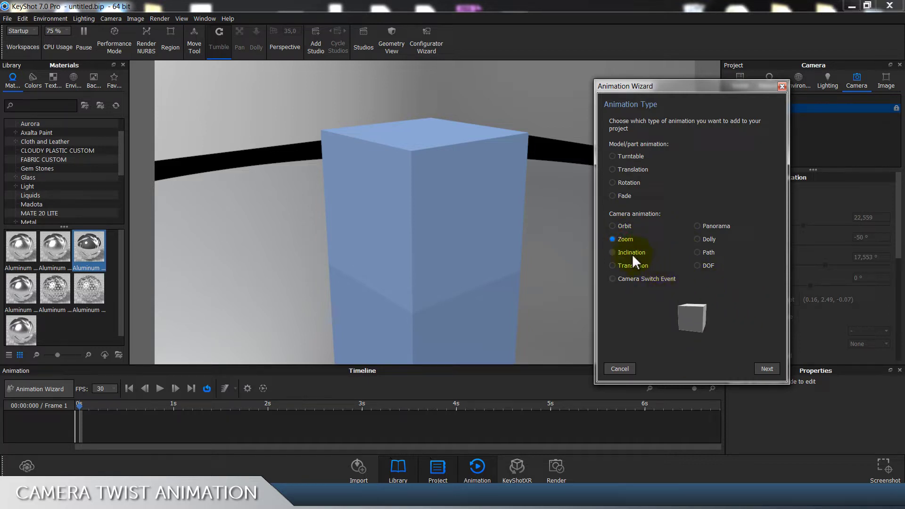
pyautogui.click(632, 253)
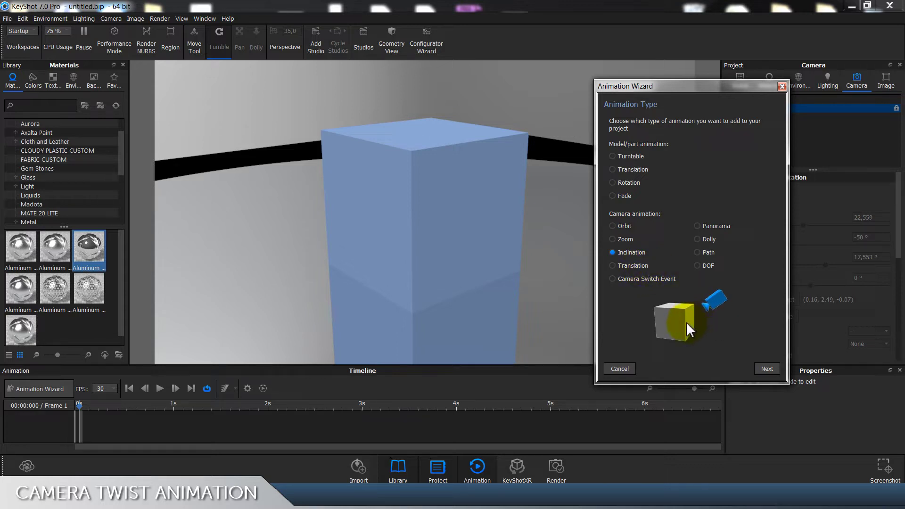
pyautogui.click(632, 266)
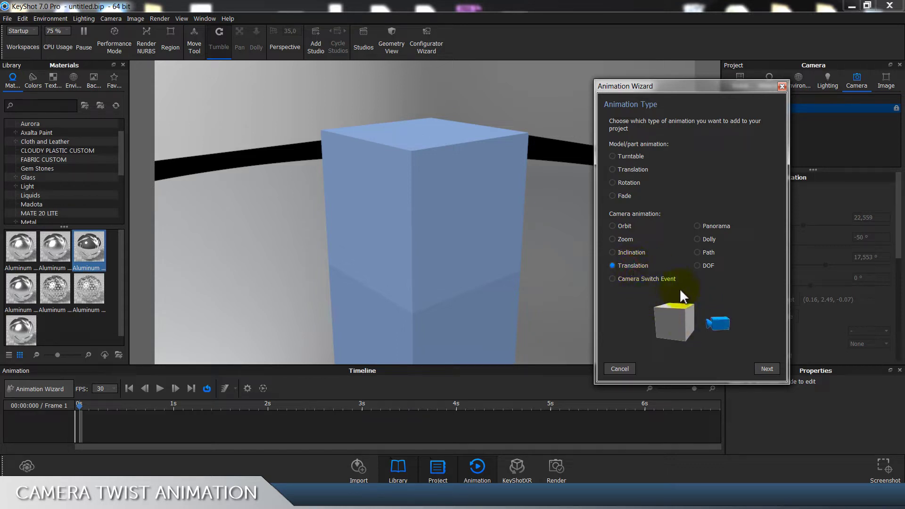
pyautogui.click(722, 226)
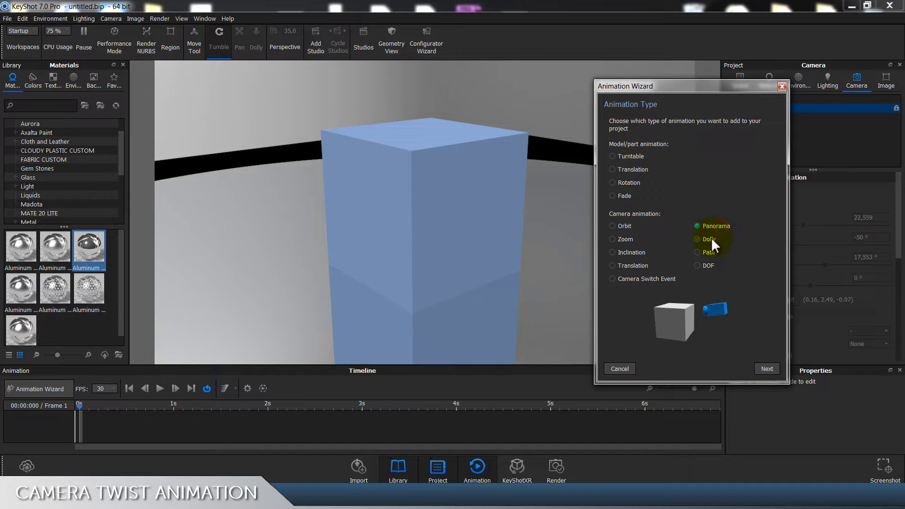
pyautogui.click(710, 252)
# Exit the wizard and close the timeline, then add another cube and accept its placement
pyautogui.click(621, 369)
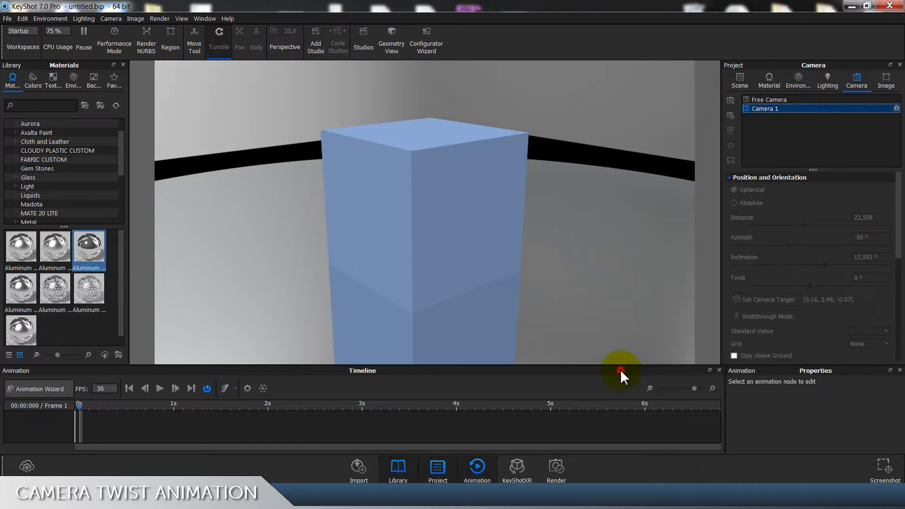
pyautogui.click(477, 466)
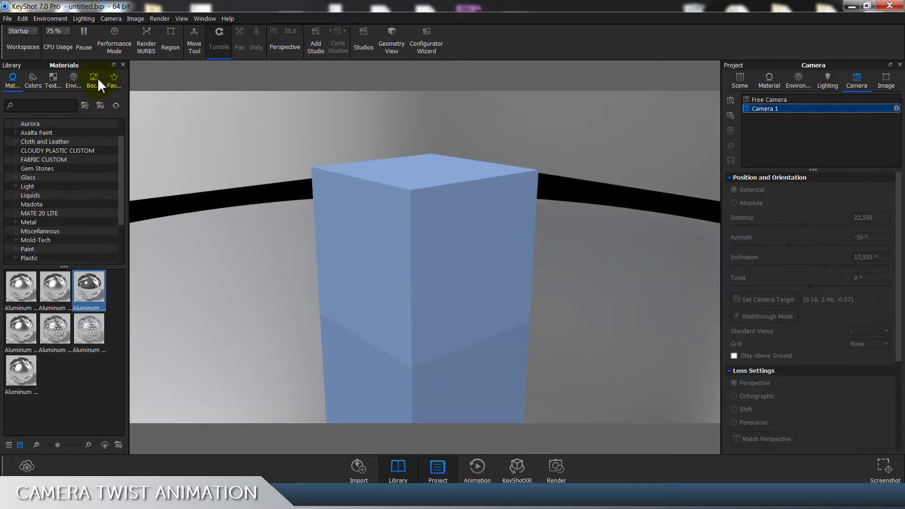
pyautogui.click(22, 18)
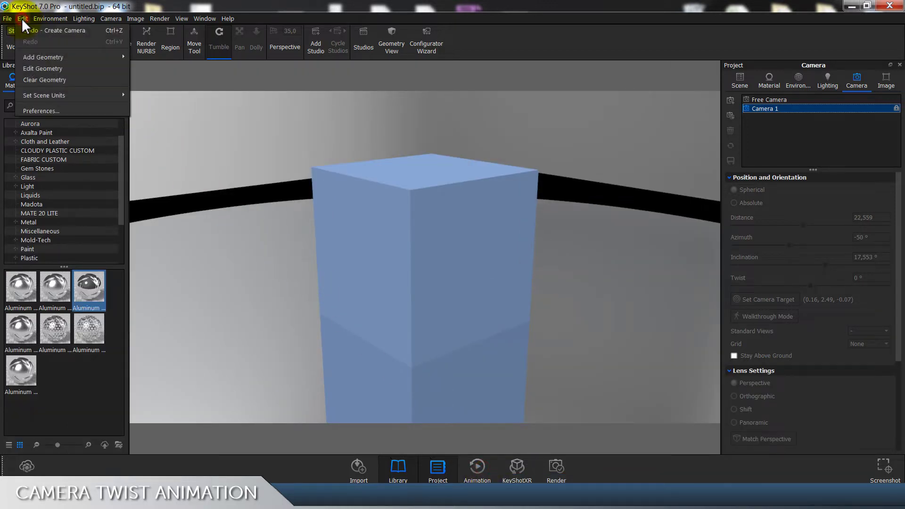
pyautogui.moveTo(66, 57)
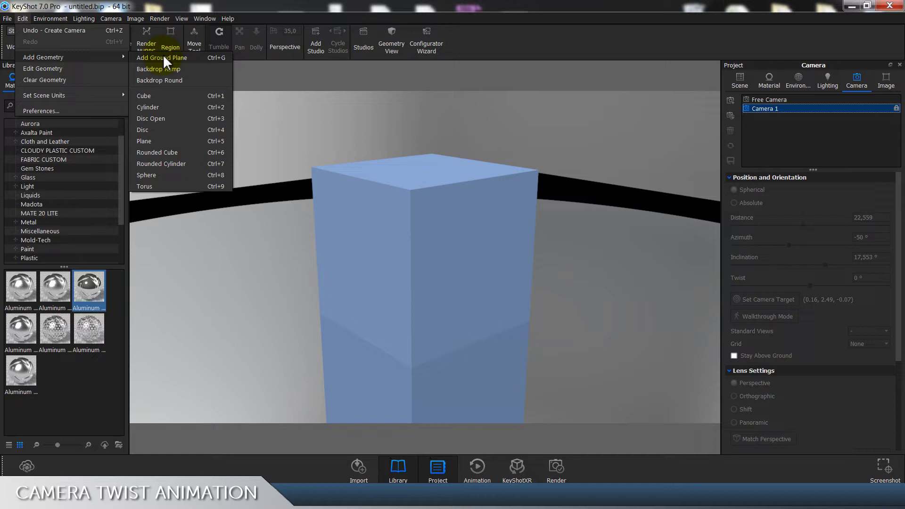
pyautogui.click(159, 100)
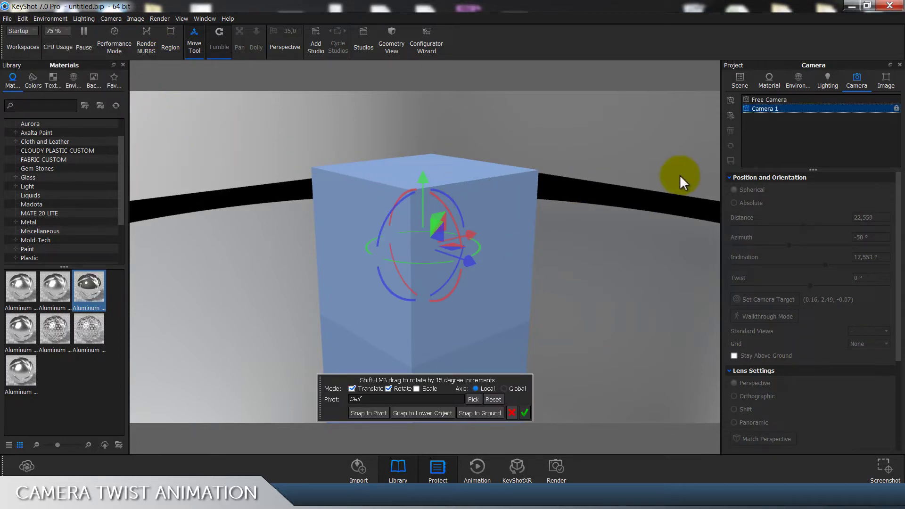
pyautogui.click(514, 411)
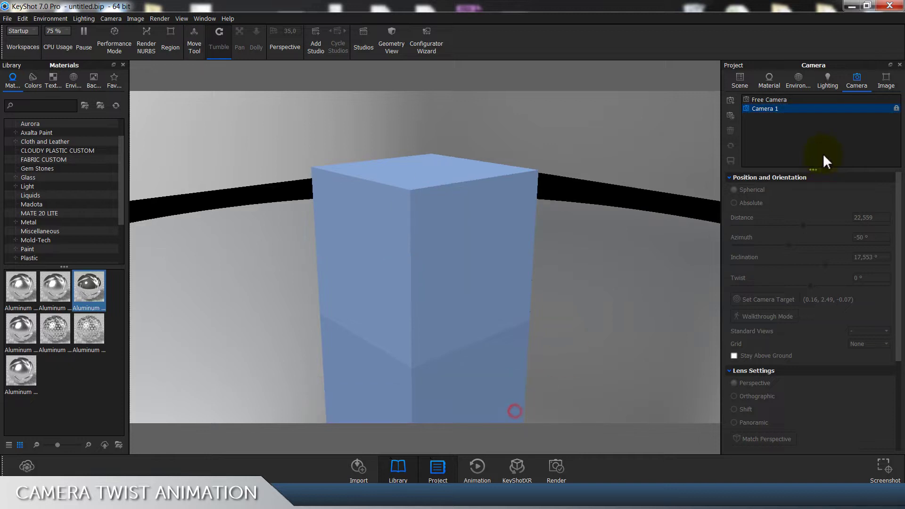
pyautogui.click(797, 101)
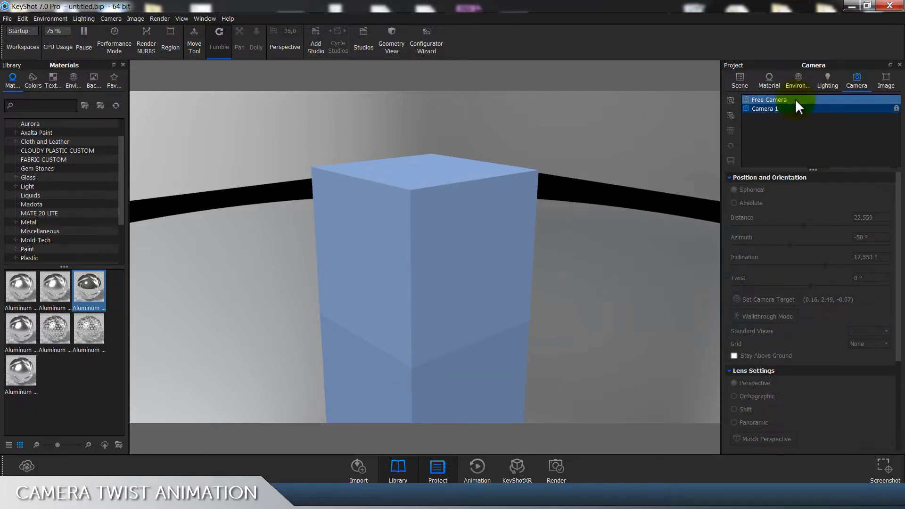
# Select the Cylinder in the scene tree and start the Move Tool on it
pyautogui.moveTo(566, 225); pyautogui.dragTo(431, 252)
pyautogui.scroll(3, 431, 252)
pyautogui.click(739, 81)
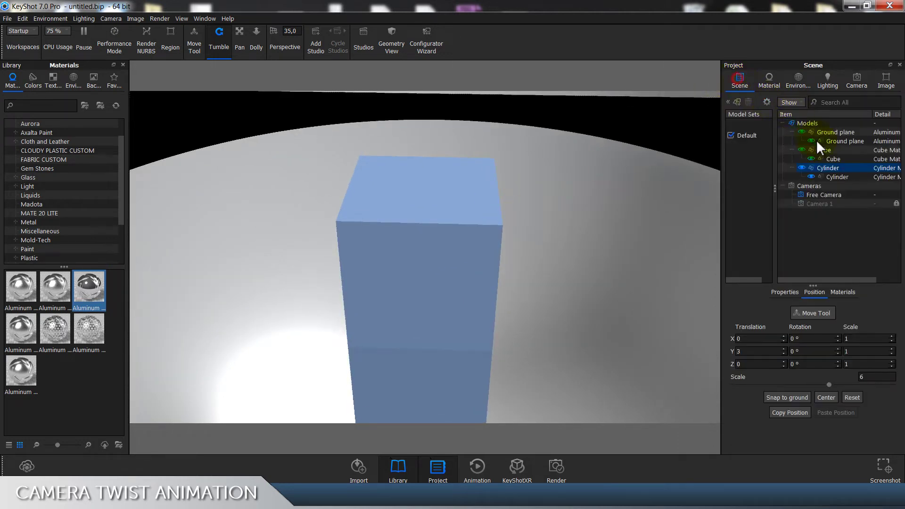
pyautogui.click(833, 168)
pyautogui.click(811, 313)
# Rotate the cylinder 90° onto its side, move it to Z 1.5165, then view through Camera 1
pyautogui.moveTo(556, 287); pyautogui.dragTo(378, 208)
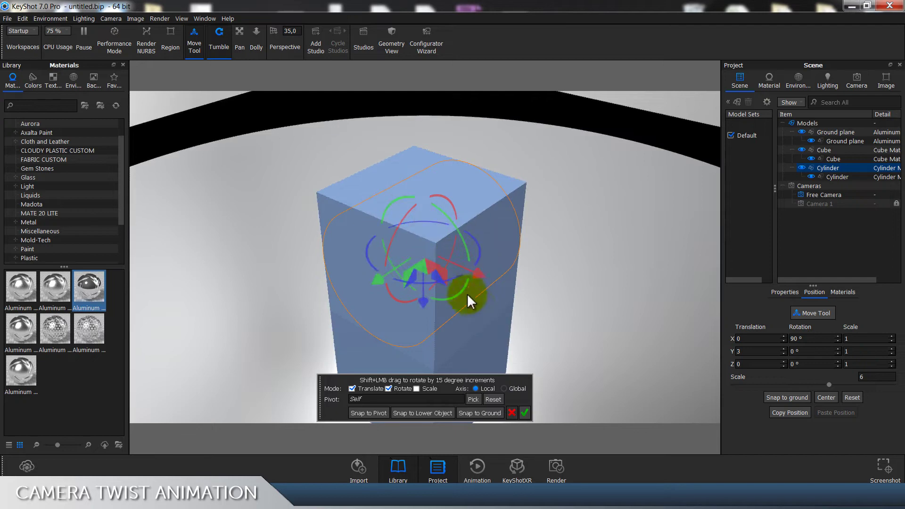
pyautogui.moveTo(382, 283); pyautogui.dragTo(454, 336)
pyautogui.moveTo(556, 326); pyautogui.dragTo(657, 304)
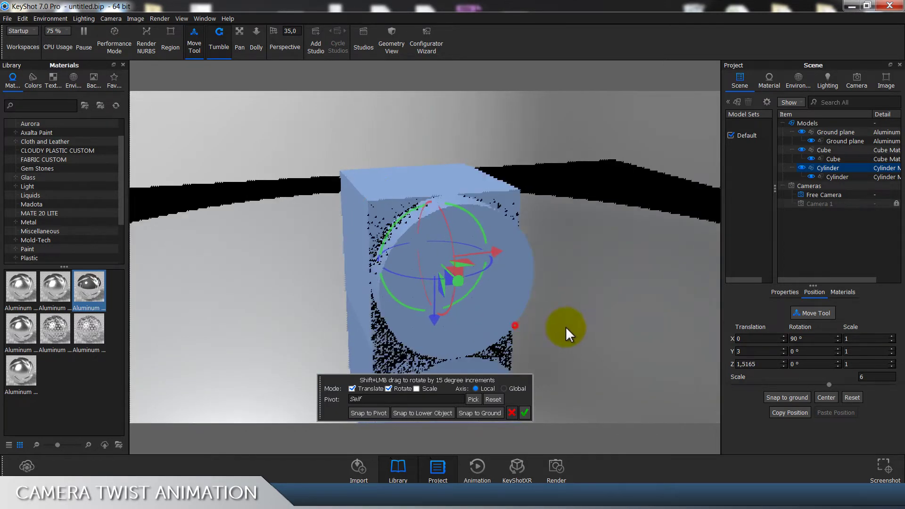
pyautogui.moveTo(566, 327); pyautogui.dragTo(603, 351)
pyautogui.click(523, 413)
pyautogui.click(693, 117)
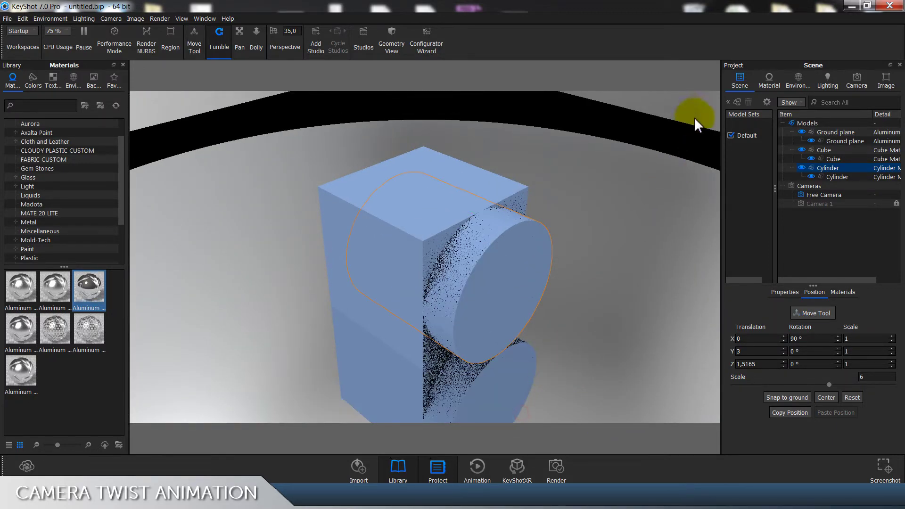
pyautogui.click(865, 83)
pyautogui.click(823, 107)
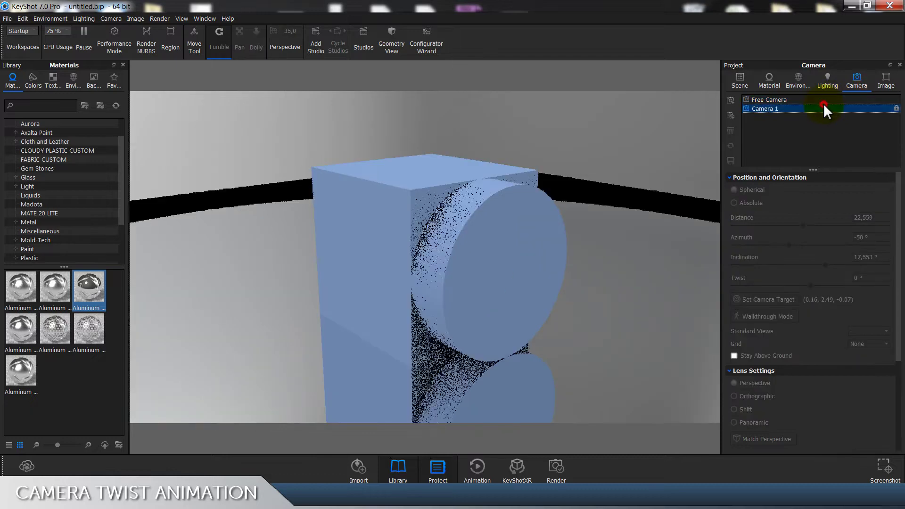
# Switch to Free Camera and select the Cylinder for transforming
pyautogui.click(823, 99)
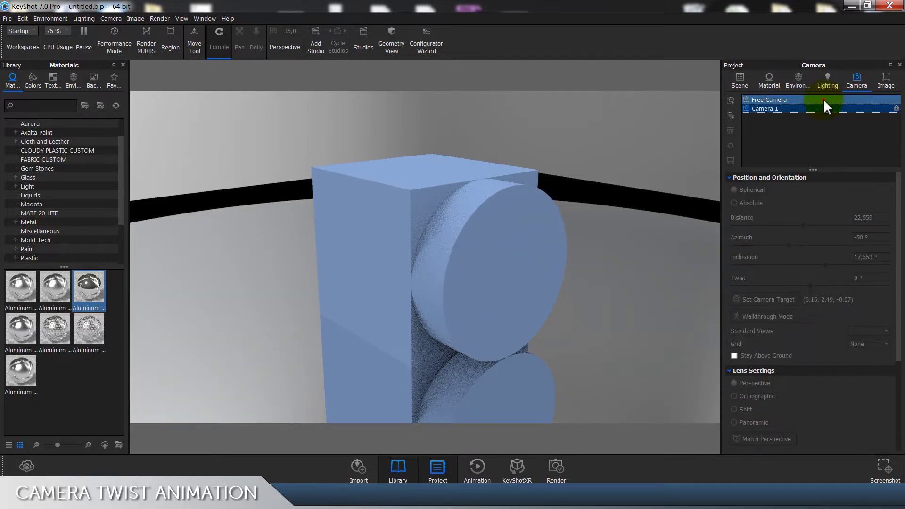
pyautogui.moveTo(549, 196); pyautogui.dragTo(551, 242)
pyautogui.click(740, 81)
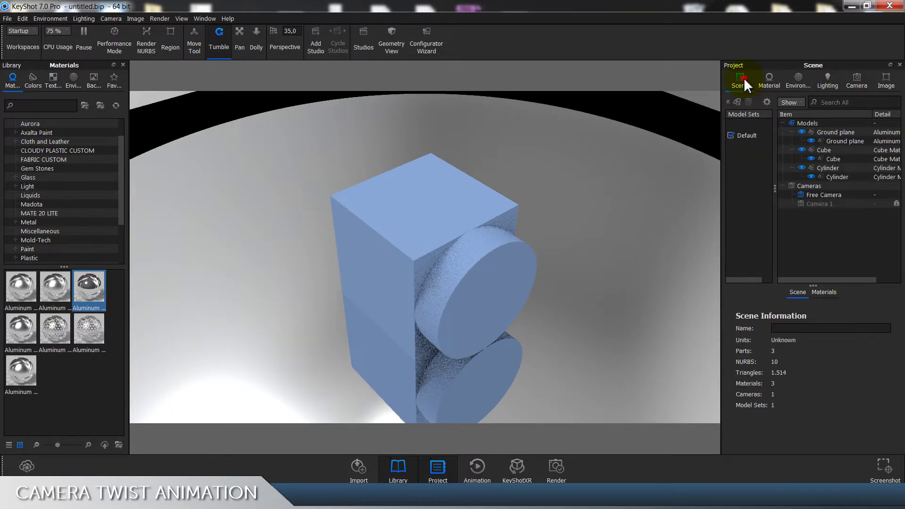
pyautogui.click(827, 168)
pyautogui.click(829, 312)
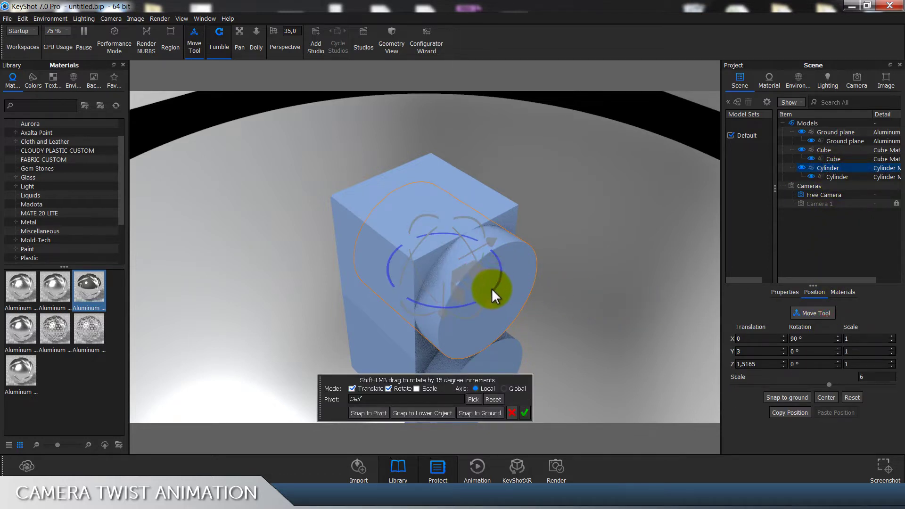
# Rotate the cylinder -45° on Y and set its Z translation to 0
pyautogui.moveTo(487, 284); pyautogui.dragTo(471, 304)
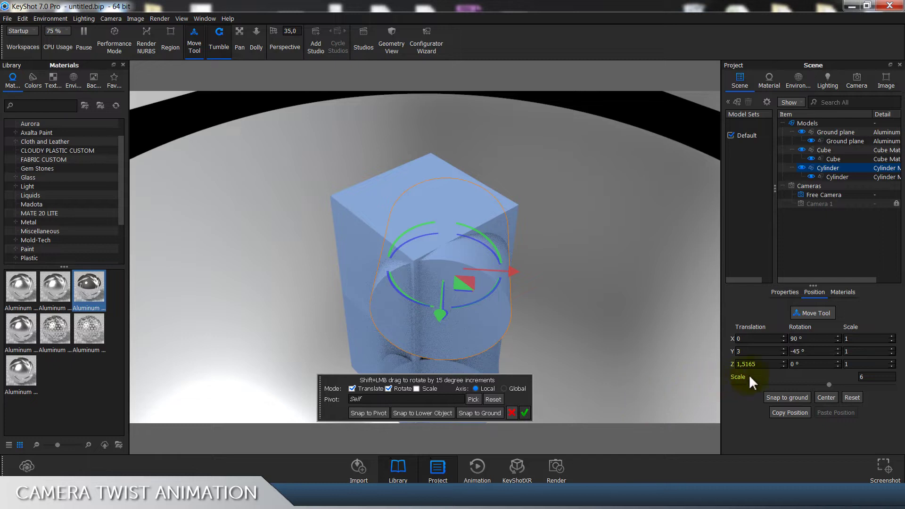
pyautogui.click(768, 365)
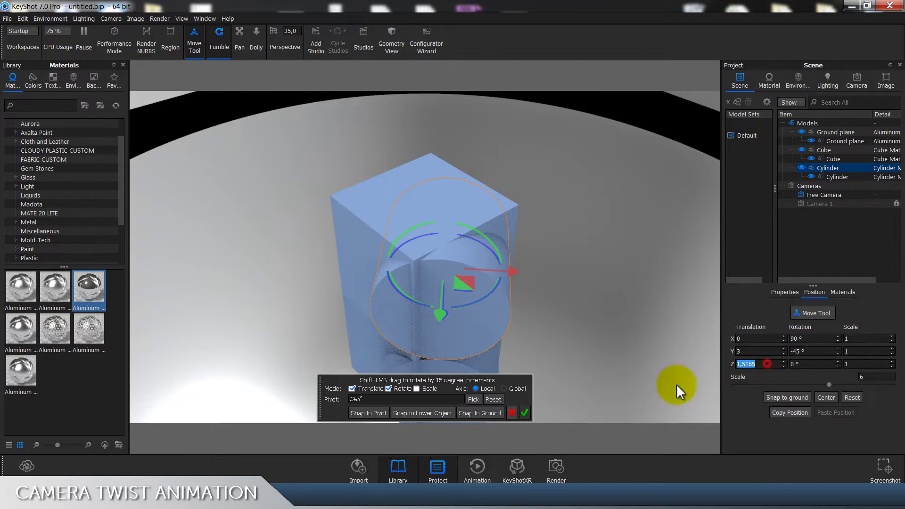
pyautogui.write('0')
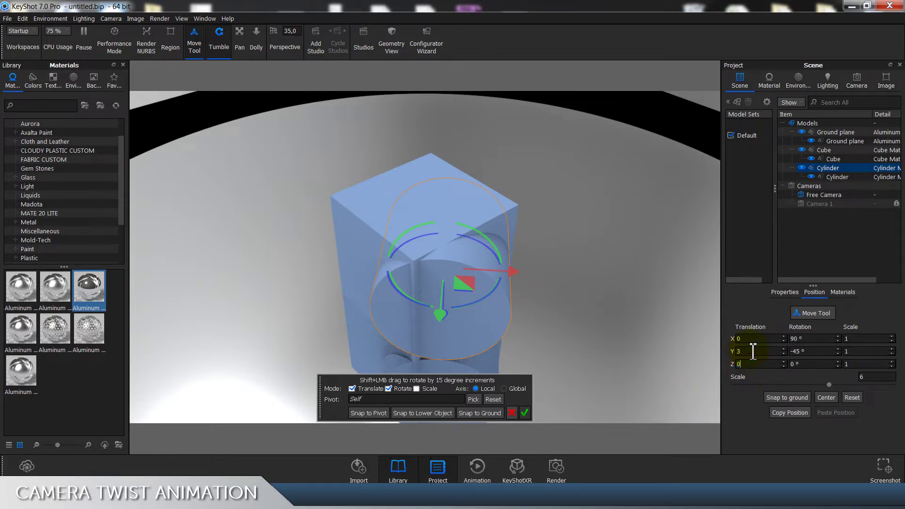
pyautogui.click(749, 351)
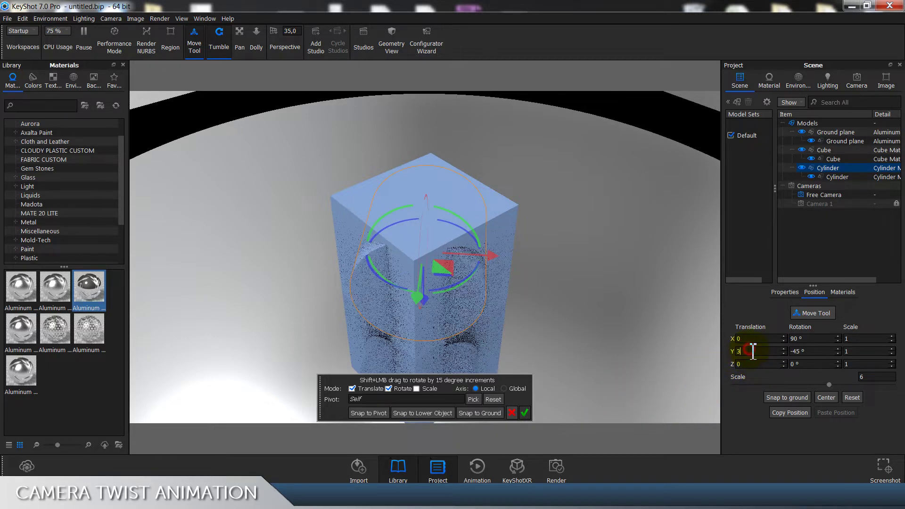
pyautogui.click(524, 413)
pyautogui.click(698, 142)
# Save with Ctrl+S, decline the package option, and switch to Camera 1's view
pyautogui.hotkey('ctrl', 's')
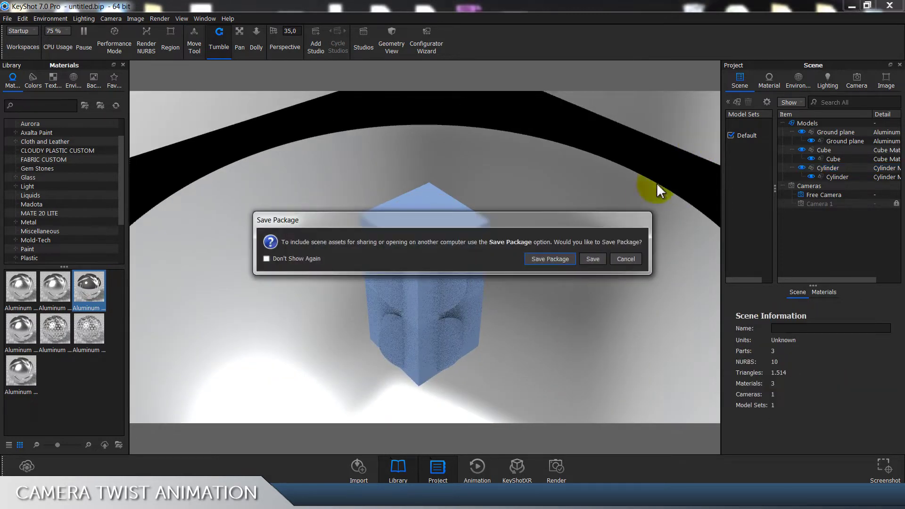
pyautogui.click(626, 259)
pyautogui.click(857, 80)
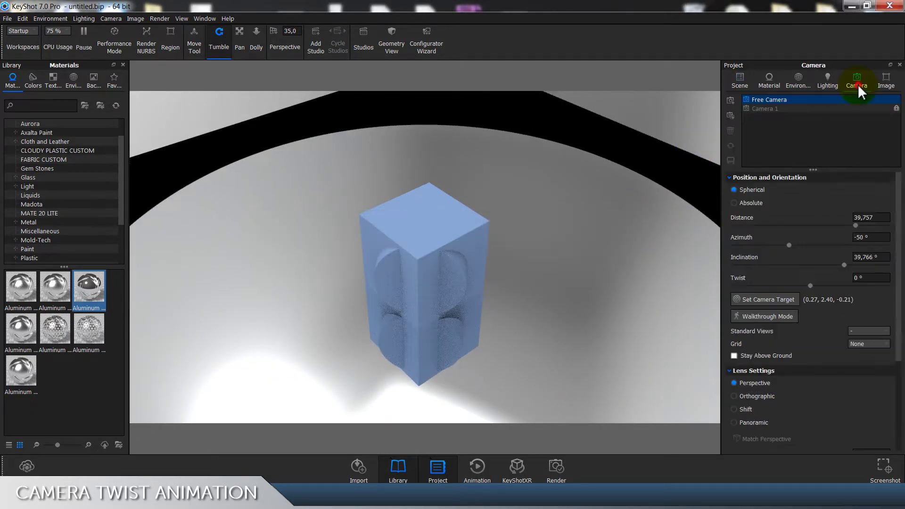
pyautogui.click(775, 109)
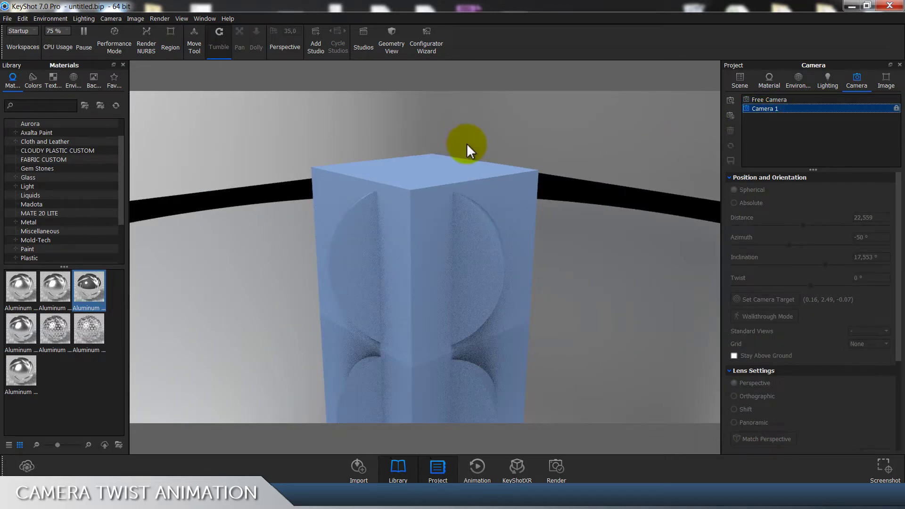
# Collapse the Cylinder, Ground plane and Cube entries in the scene tree
pyautogui.click(740, 81)
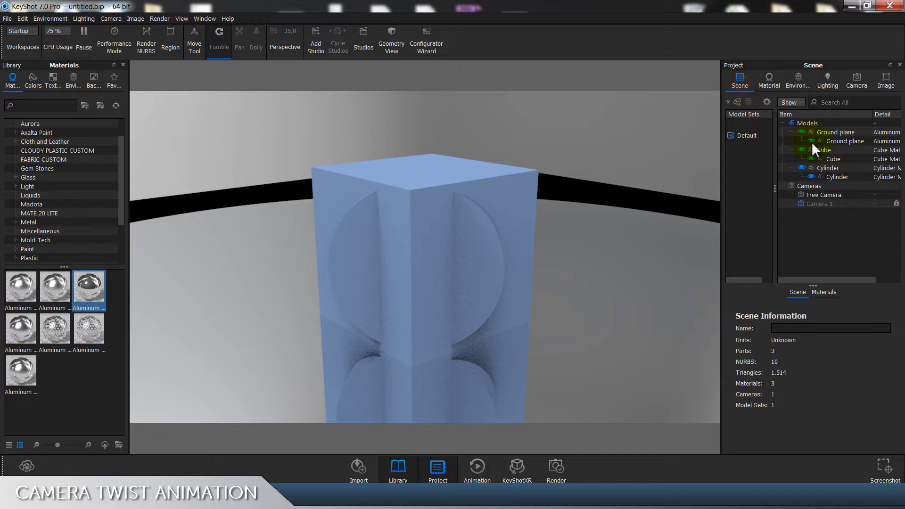
pyautogui.click(839, 168)
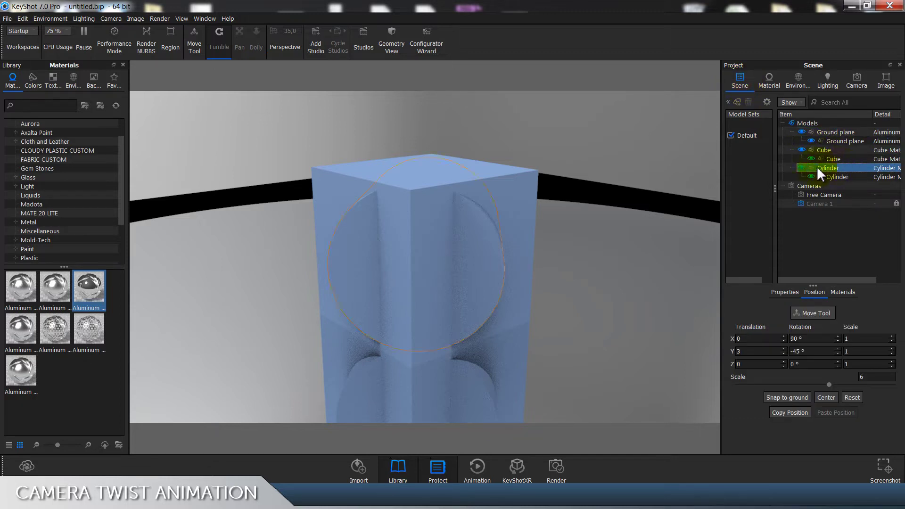
pyautogui.click(792, 168)
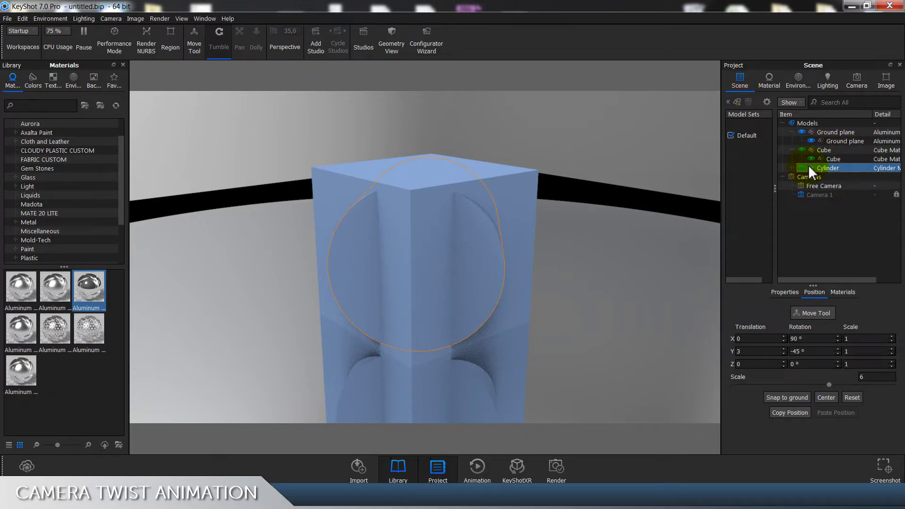
pyautogui.click(792, 132)
pyautogui.click(791, 133)
pyautogui.click(791, 132)
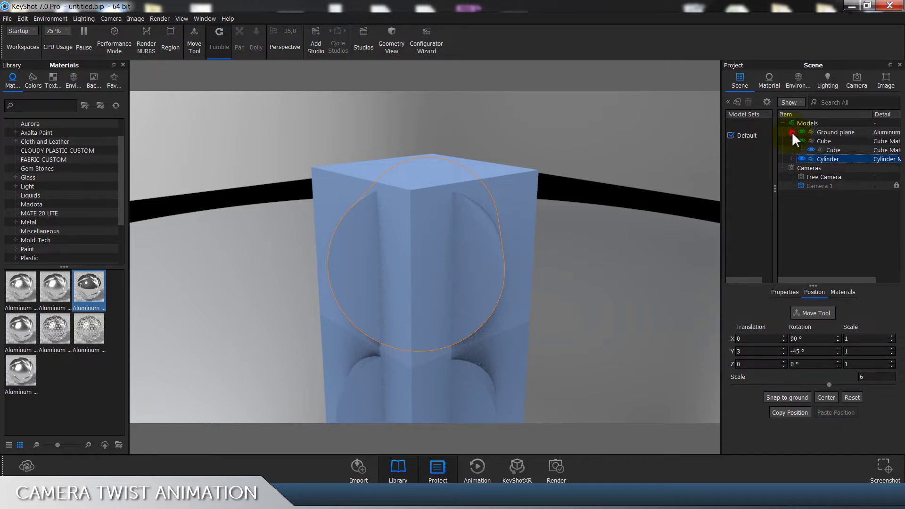
pyautogui.click(791, 139)
# Select both the Cube and the Ground plane in the scene tree
pyautogui.click(809, 192)
pyautogui.click(826, 131)
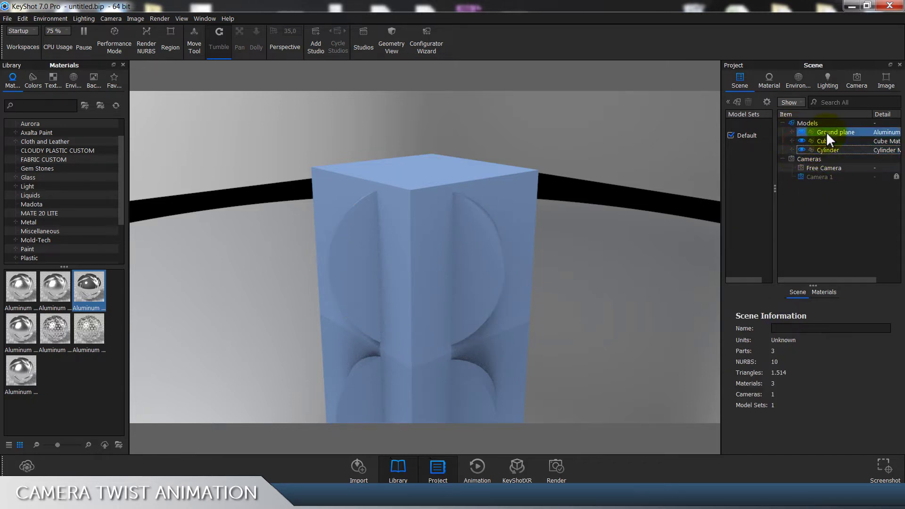
pyautogui.keyDown('ctrl'); pyautogui.click(825, 137); pyautogui.keyUp('ctrl')
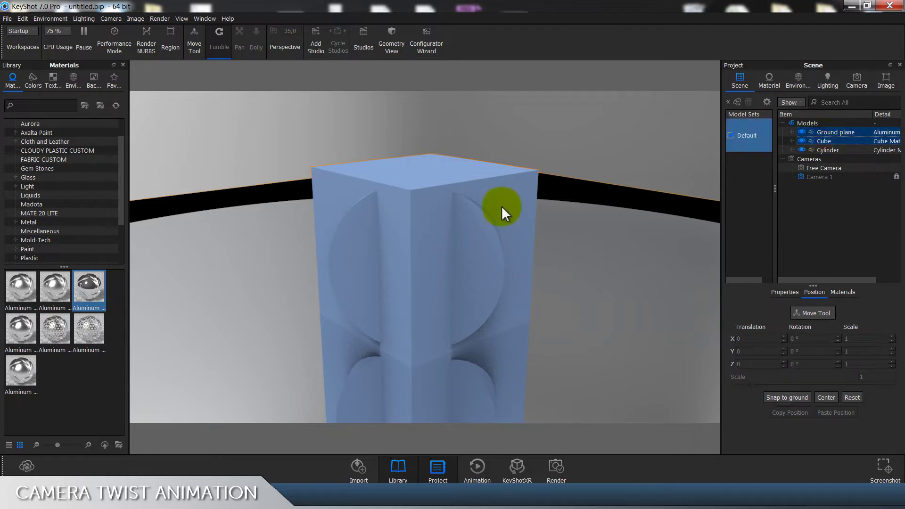
pyautogui.click(796, 230)
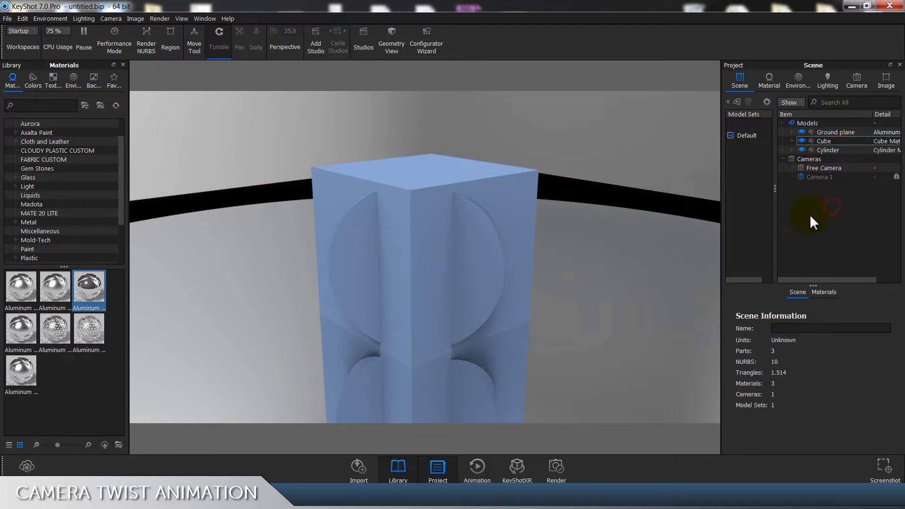
pyautogui.click(832, 141)
pyautogui.keyDown('ctrl'); pyautogui.click(831, 134); pyautogui.keyUp('ctrl')
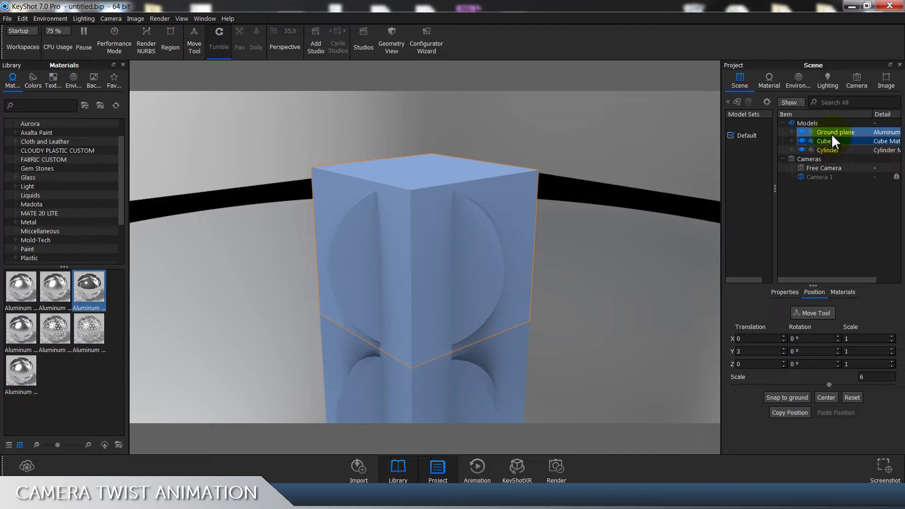
# Add the selected Cube and Ground plane to a new Models group '1', accepting the hierarchy warning
pyautogui.rightClick(831, 134)
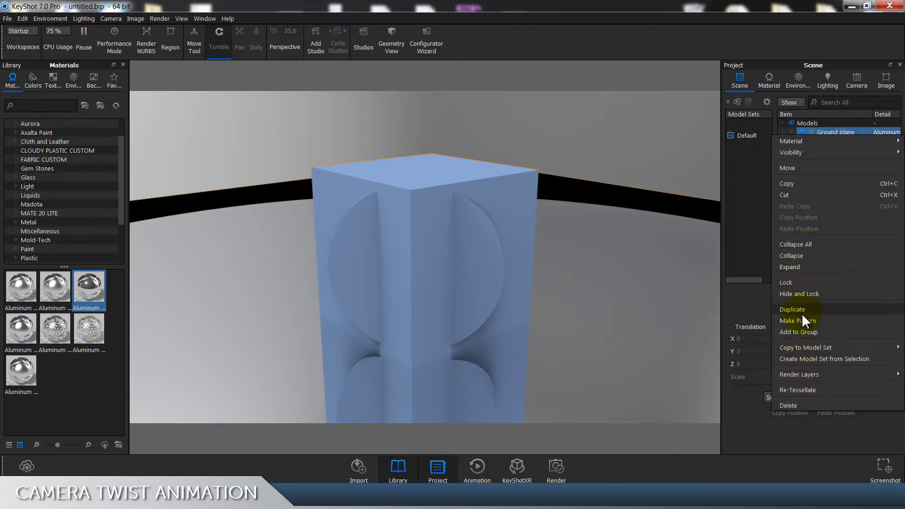
pyautogui.click(802, 333)
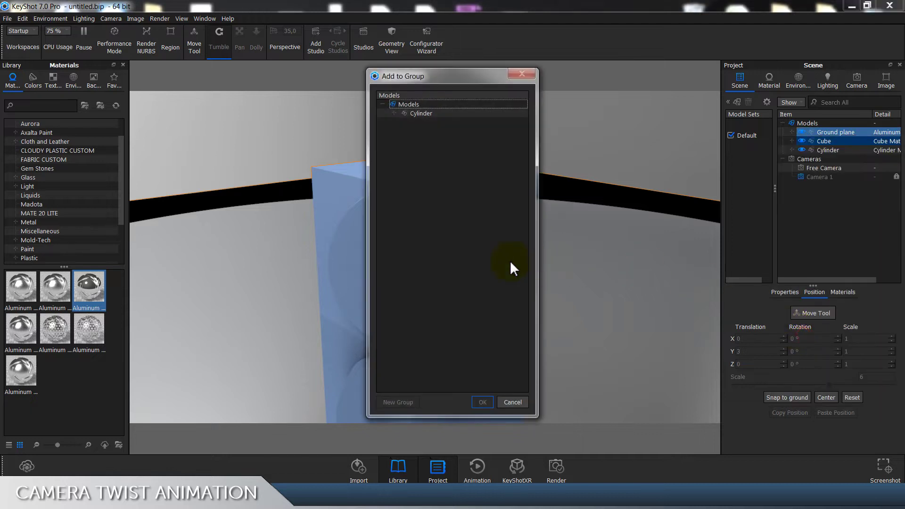
pyautogui.click(442, 104)
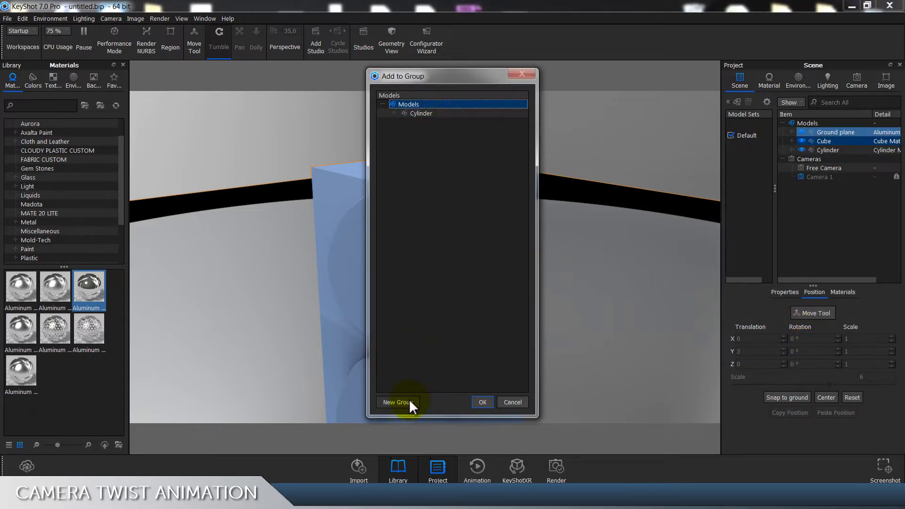
pyautogui.click(408, 400)
pyautogui.write('1')
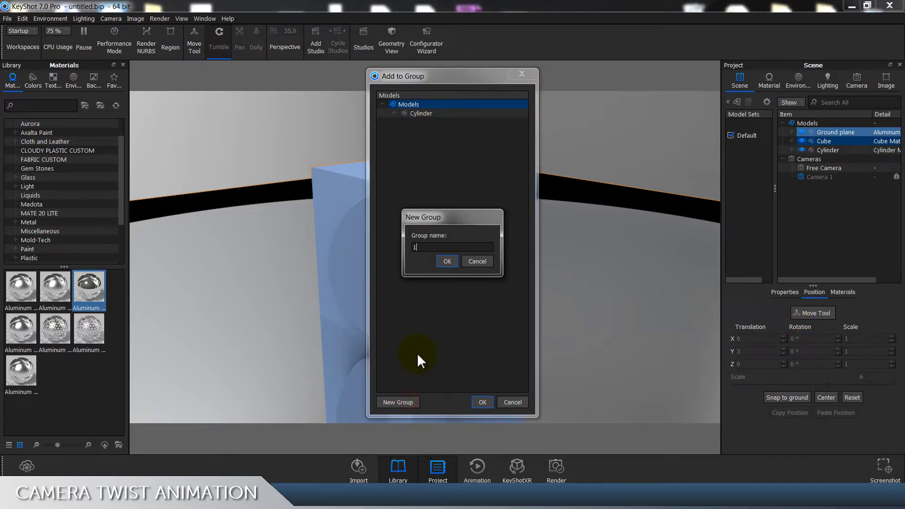
pyautogui.click(447, 260)
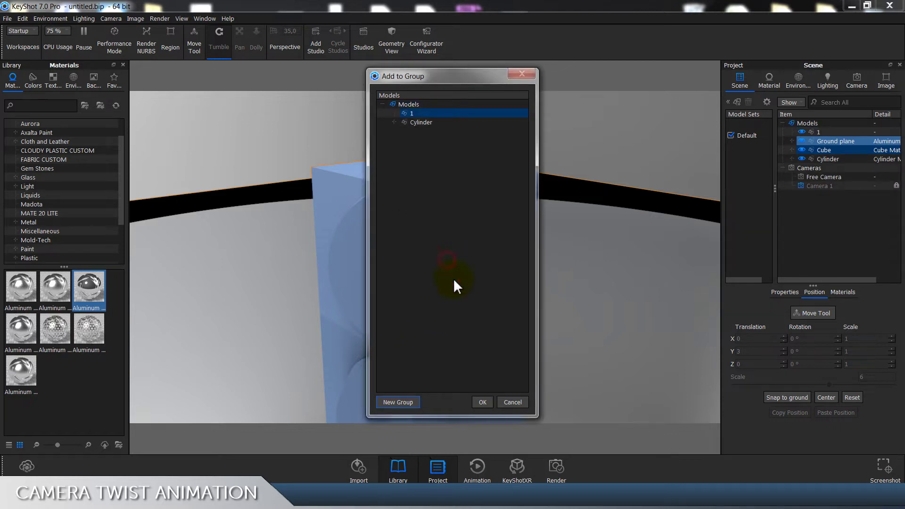
pyautogui.click(484, 401)
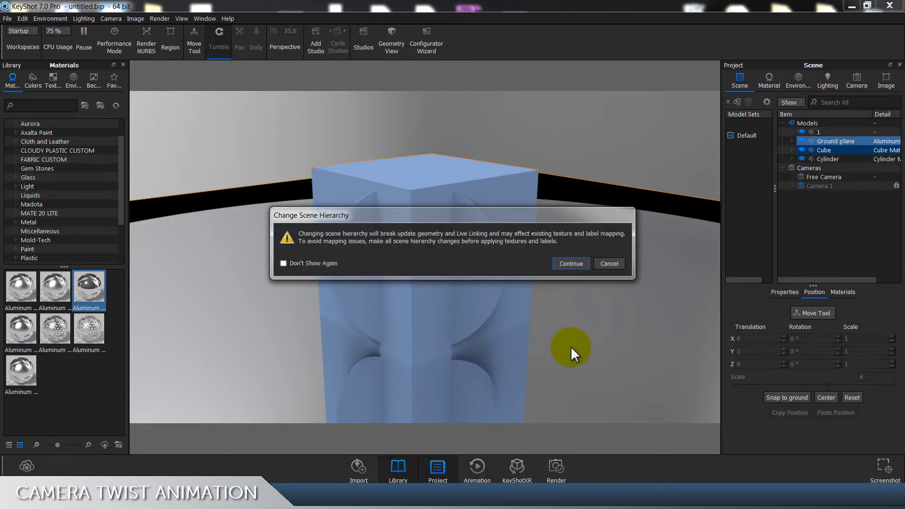
pyautogui.click(584, 262)
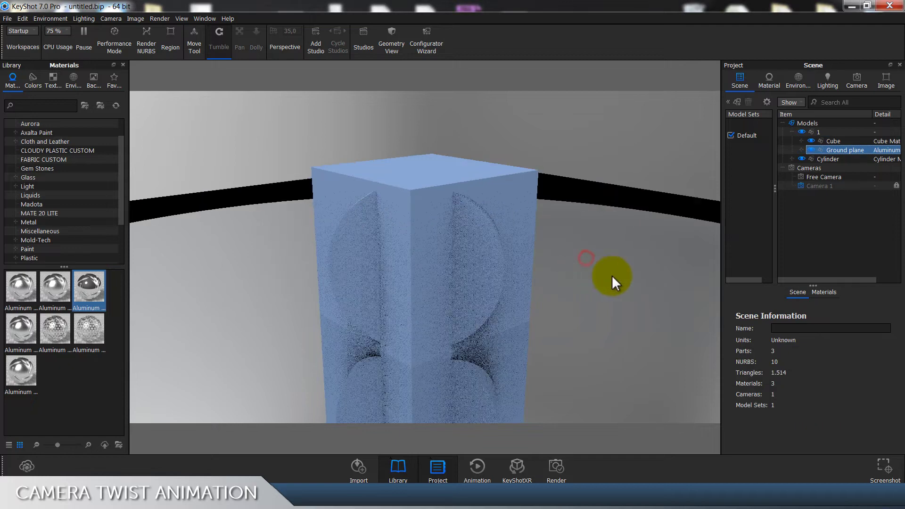
pyautogui.click(802, 132)
# Launch the Animation Wizard, choose Rotation, and pick group 1 as the animated model
pyautogui.click(792, 131)
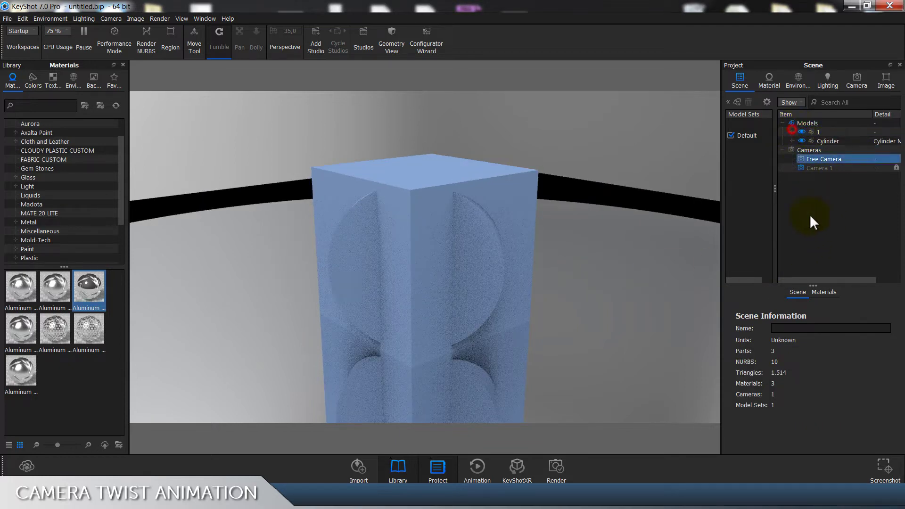
pyautogui.click(494, 470)
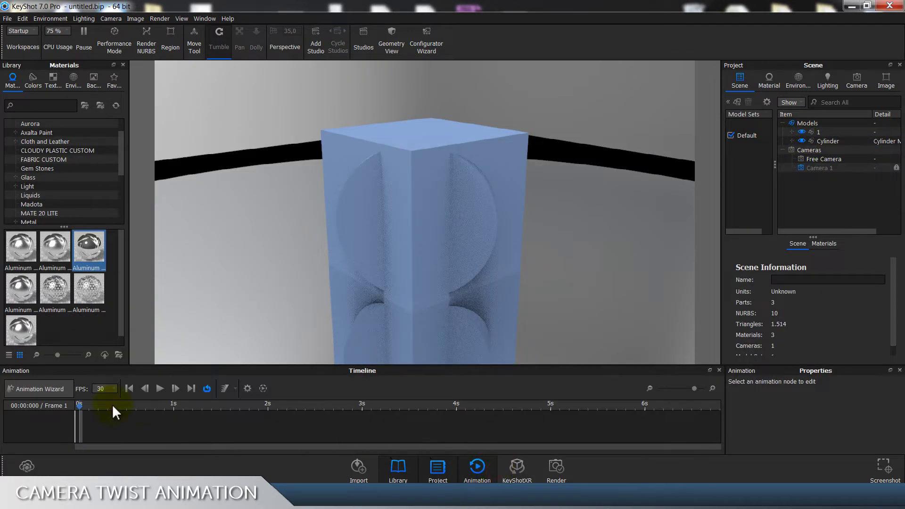
pyautogui.click(31, 390)
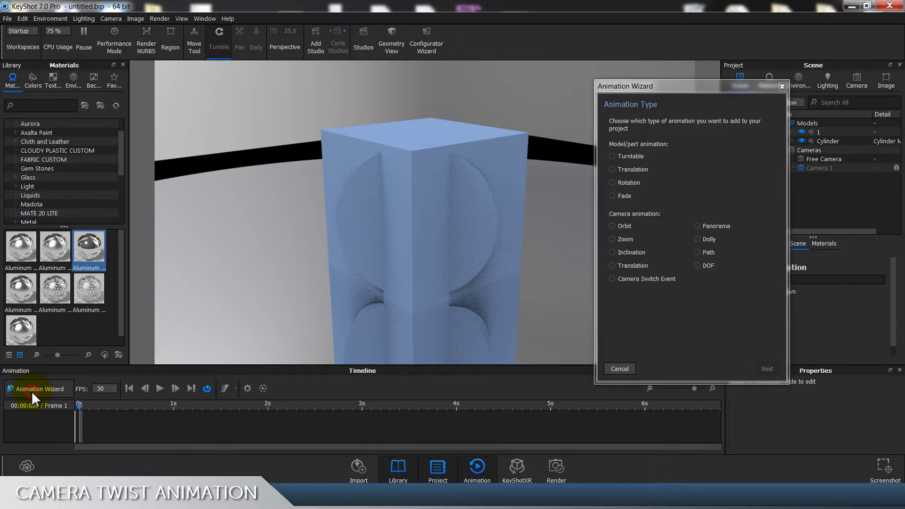
pyautogui.click(638, 183)
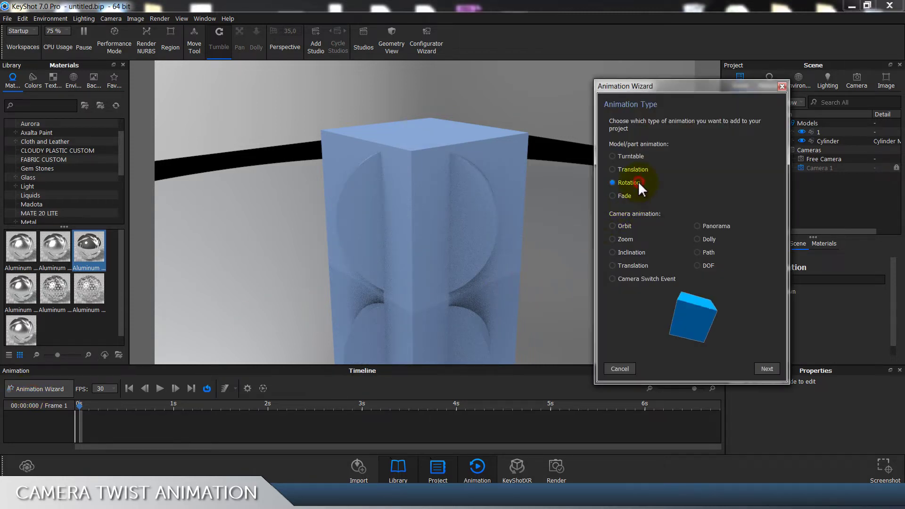
pyautogui.click(767, 369)
pyautogui.click(669, 158)
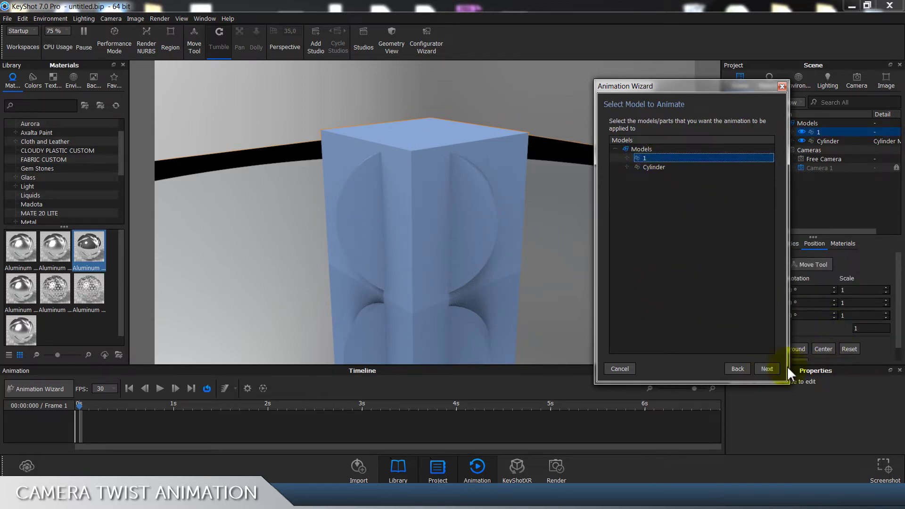
pyautogui.click(771, 364)
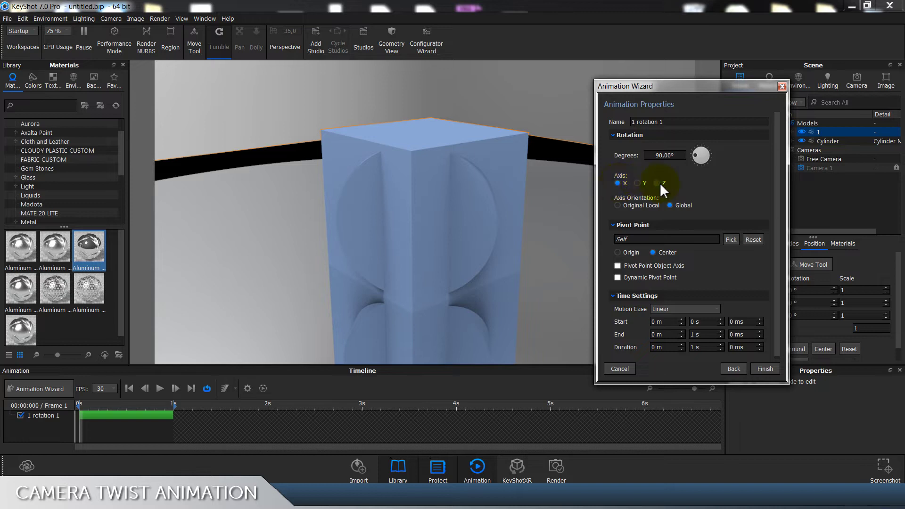
# Use Original Local orientation with the Cylinder as pivot, finish, and stretch the rotation to 2 s
pyautogui.click(633, 210)
pyautogui.click(731, 239)
pyautogui.click(482, 219)
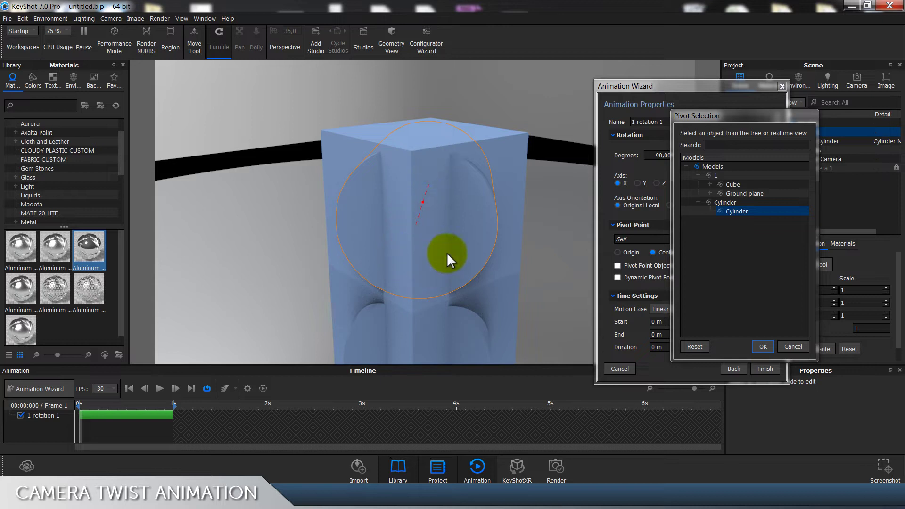
pyautogui.click(761, 345)
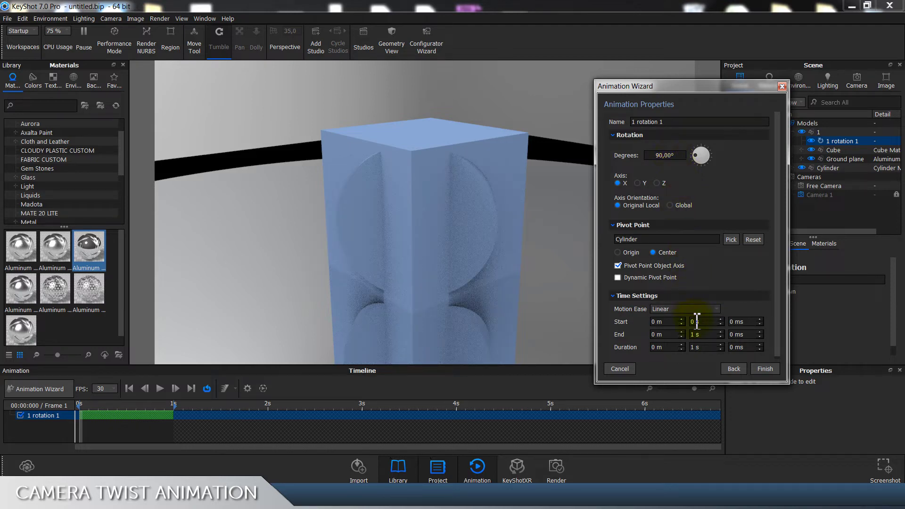
pyautogui.click(756, 371)
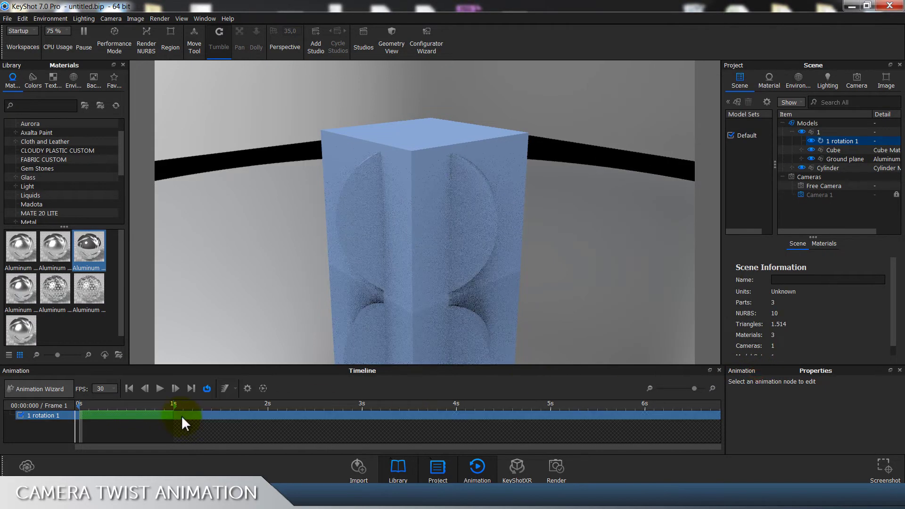
pyautogui.moveTo(175, 415); pyautogui.dragTo(270, 419)
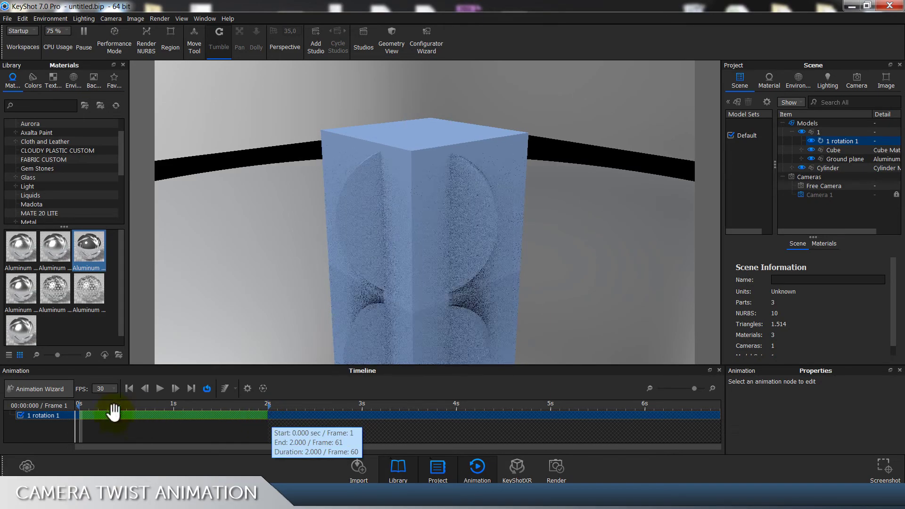
# Change 1 rotation 1's axis to Y in its properties, scrubbing the timeline to preview
pyautogui.moveTo(85, 404)
pyautogui.mouseDown()
pyautogui.moveTo(135, 404)
pyautogui.moveTo(76, 404)
pyautogui.mouseUp()
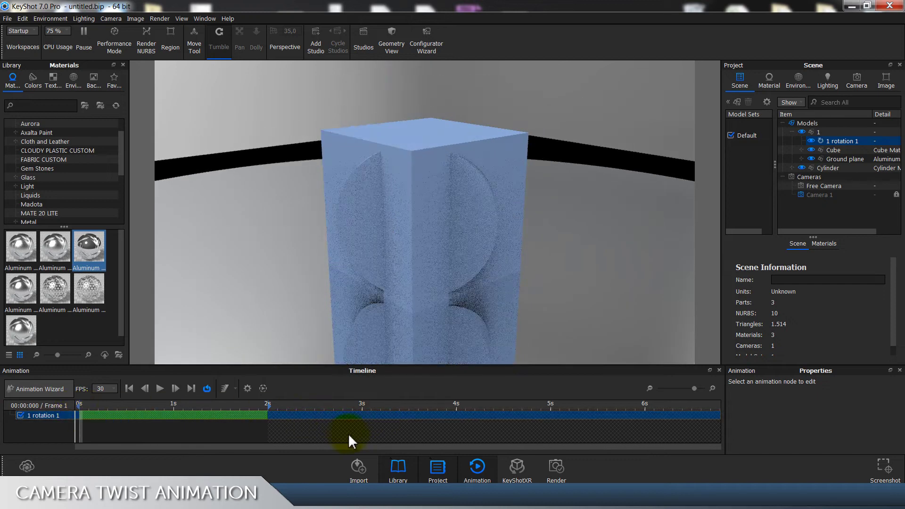
pyautogui.click(222, 415)
pyautogui.scroll(-1, 872, 419)
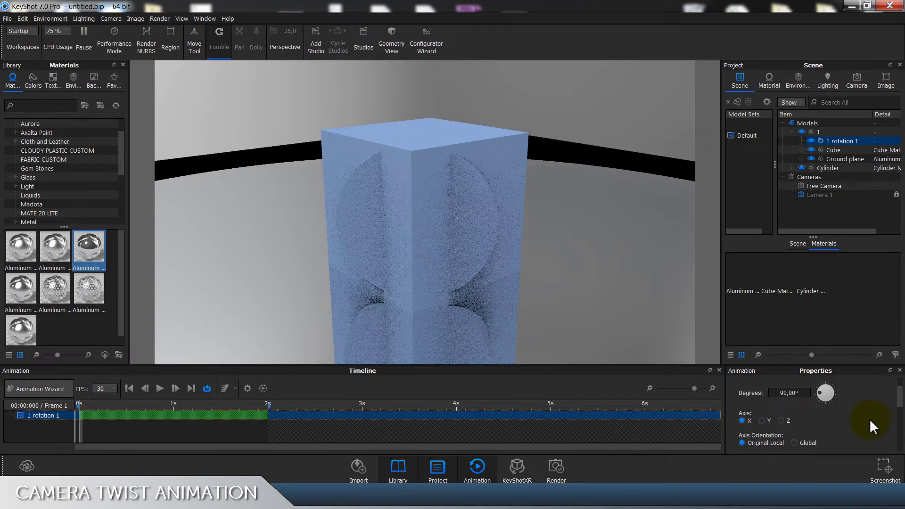
pyautogui.click(786, 418)
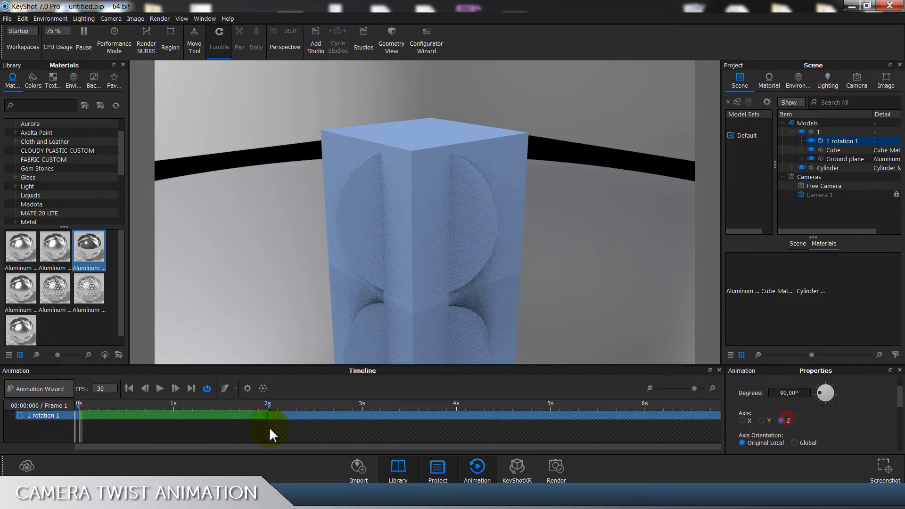
pyautogui.moveTo(84, 405)
pyautogui.mouseDown()
pyautogui.moveTo(100, 405)
pyautogui.moveTo(79, 405)
pyautogui.mouseUp()
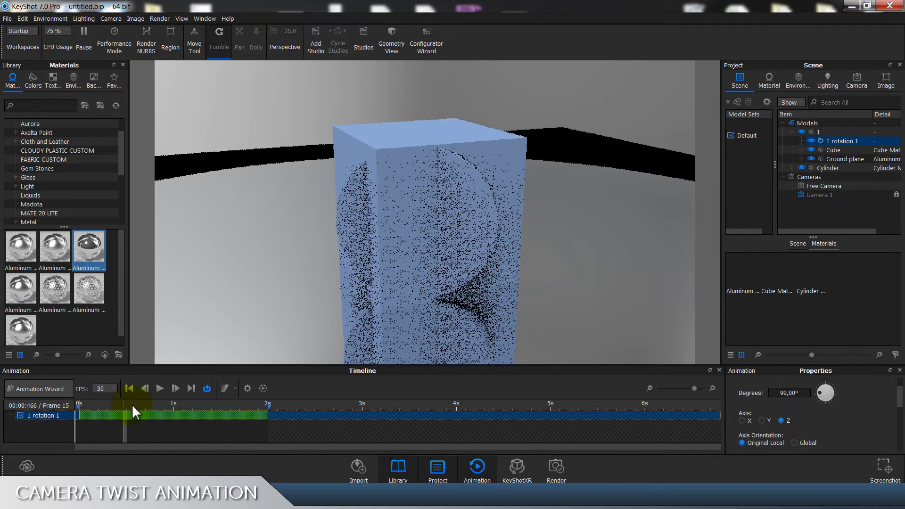
pyautogui.click(762, 421)
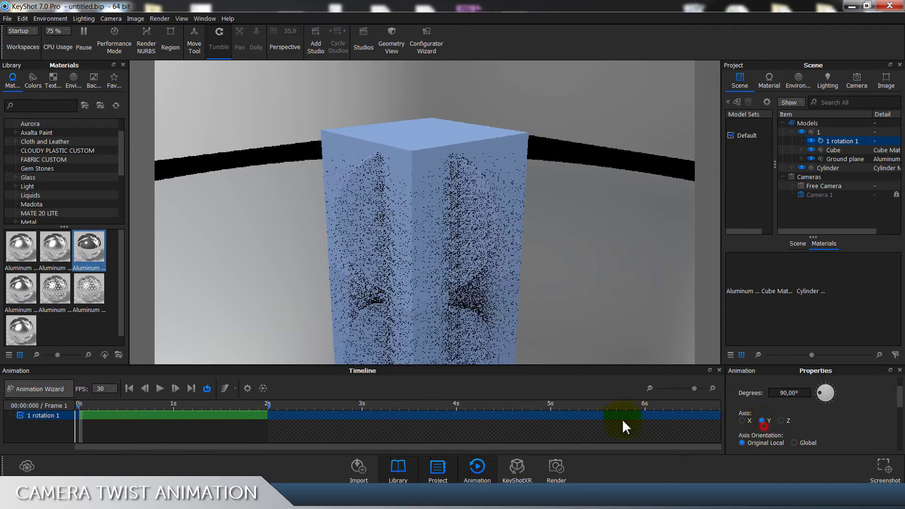
pyautogui.moveTo(84, 407)
pyautogui.mouseDown()
pyautogui.moveTo(267, 410)
pyautogui.moveTo(72, 413)
pyautogui.mouseUp()
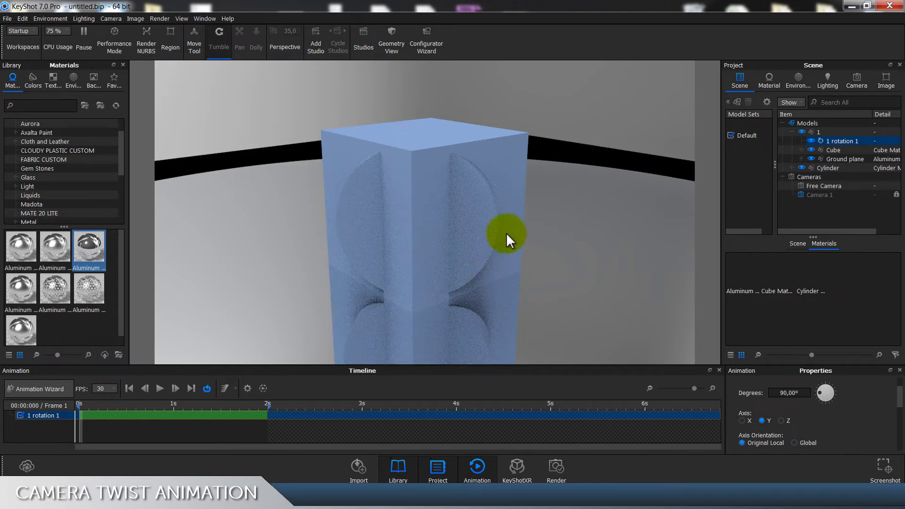
# Switch to the Free Camera, orbit around the cube, and set its Azimuth to -100°
pyautogui.click(856, 76)
pyautogui.click(821, 100)
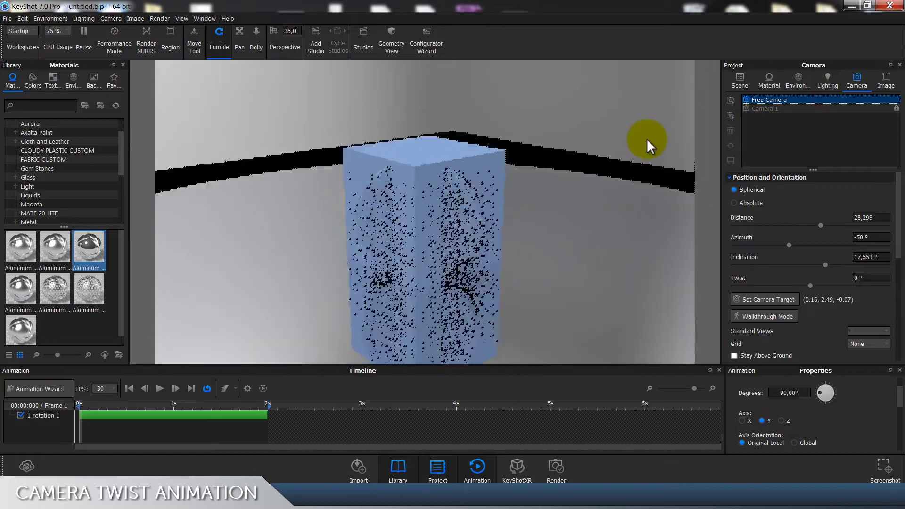
pyautogui.click(649, 115)
pyautogui.scroll(-3, 606, 264)
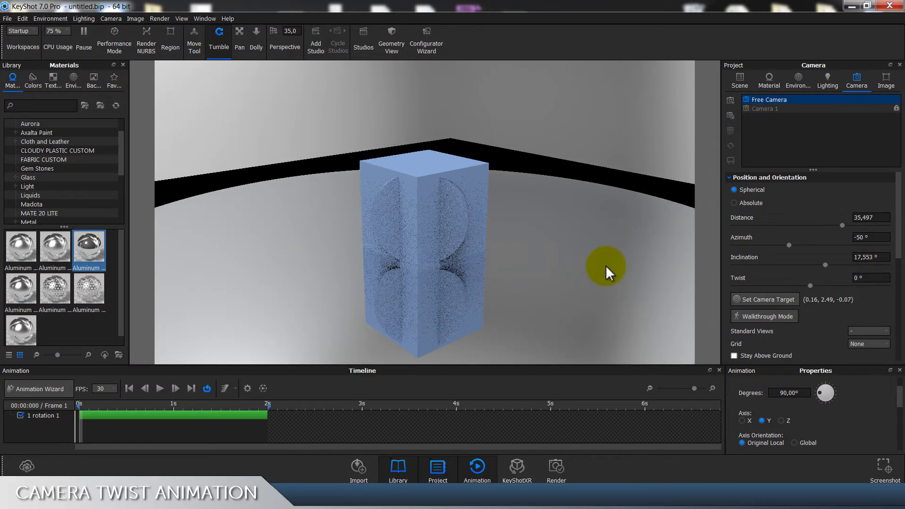
pyautogui.moveTo(643, 142); pyautogui.dragTo(485, 159)
pyautogui.scroll(3, 489, 155)
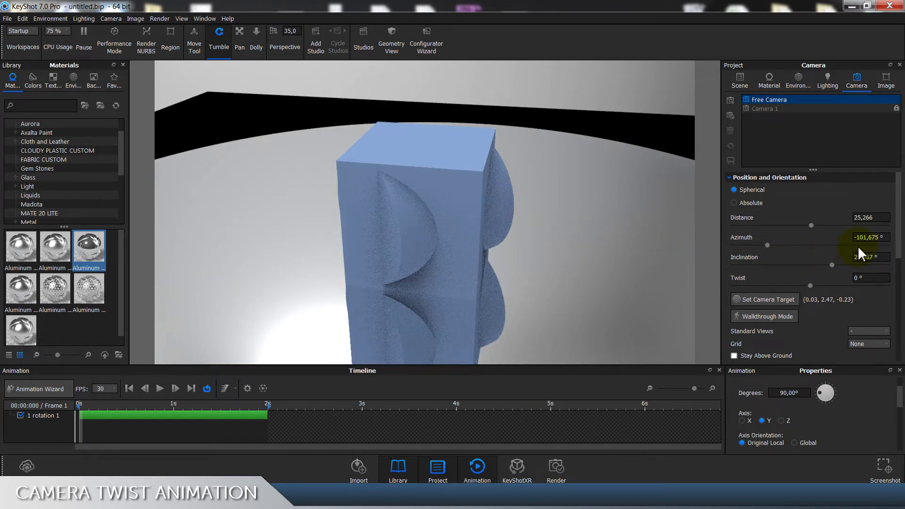
pyautogui.doubleClick(885, 238)
pyautogui.write('-100')
pyautogui.press('Return')
# Preview the 1 rotation 1 animation at frame 25, then show the Scene tree
pyautogui.click(82, 415)
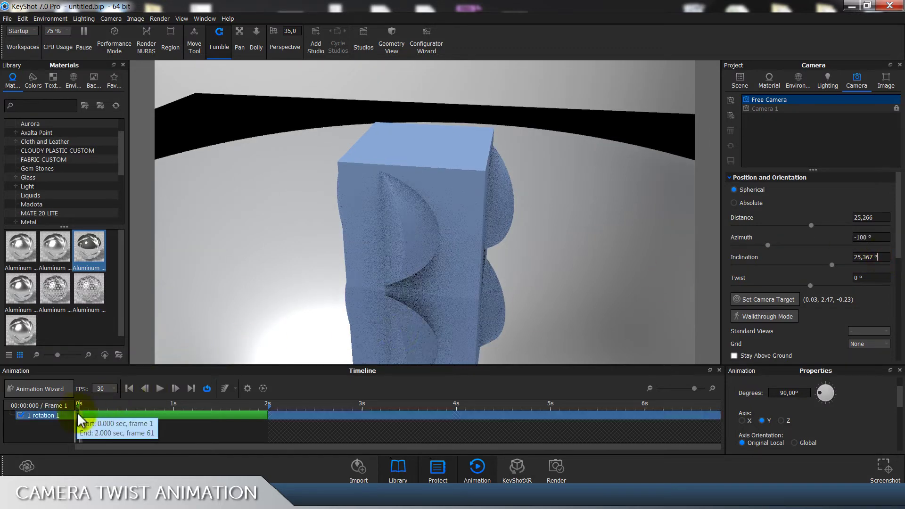
pyautogui.moveTo(86, 406)
pyautogui.mouseDown()
pyautogui.moveTo(184, 398)
pyautogui.moveTo(79, 404)
pyautogui.mouseUp()
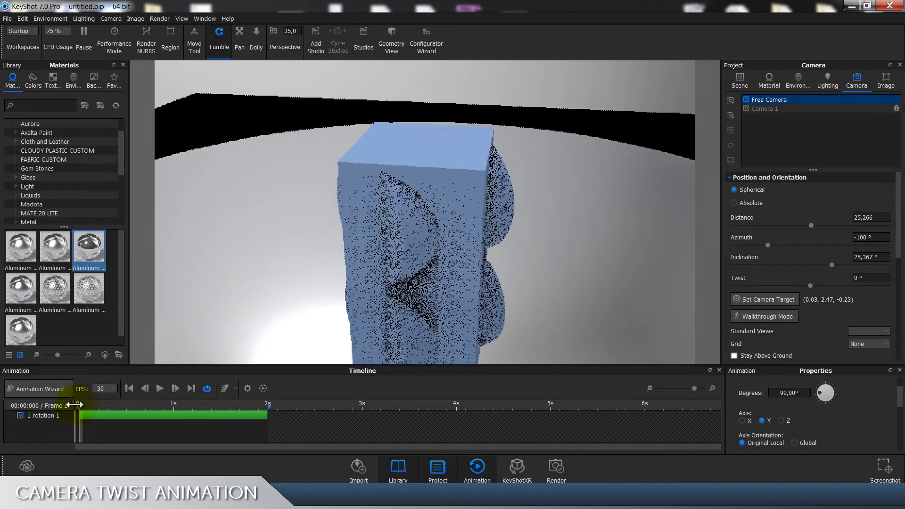
pyautogui.click(740, 79)
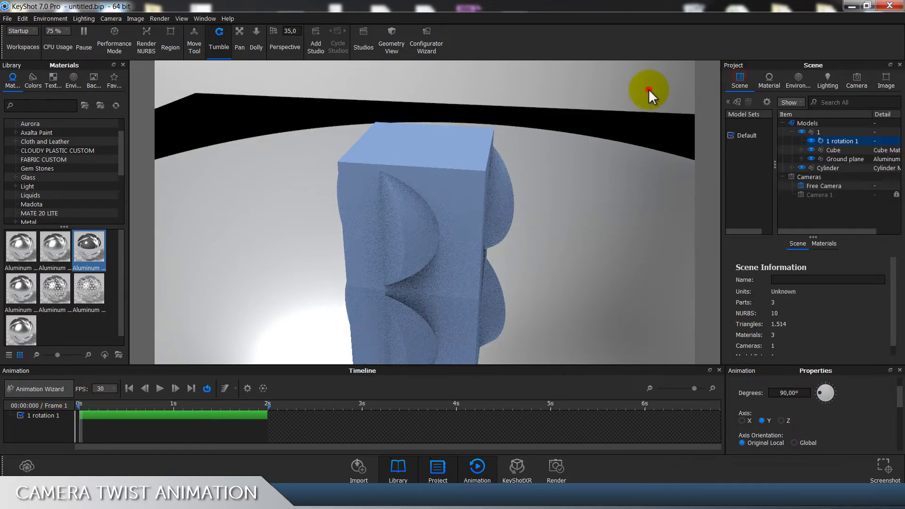
# Rotate the Cylinder to a Y rotation of 10° and confirm the transform
pyautogui.click(827, 175)
pyautogui.click(826, 169)
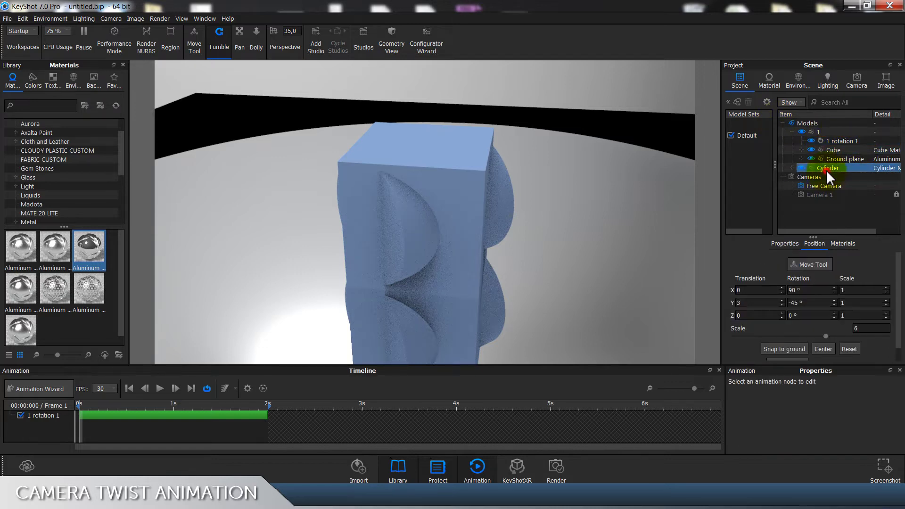
pyautogui.click(807, 264)
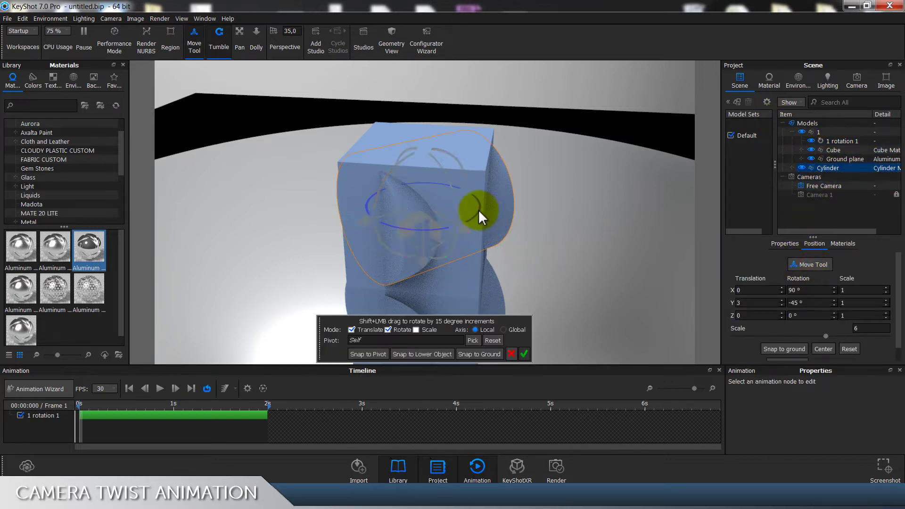
pyautogui.moveTo(478, 209); pyautogui.dragTo(445, 169)
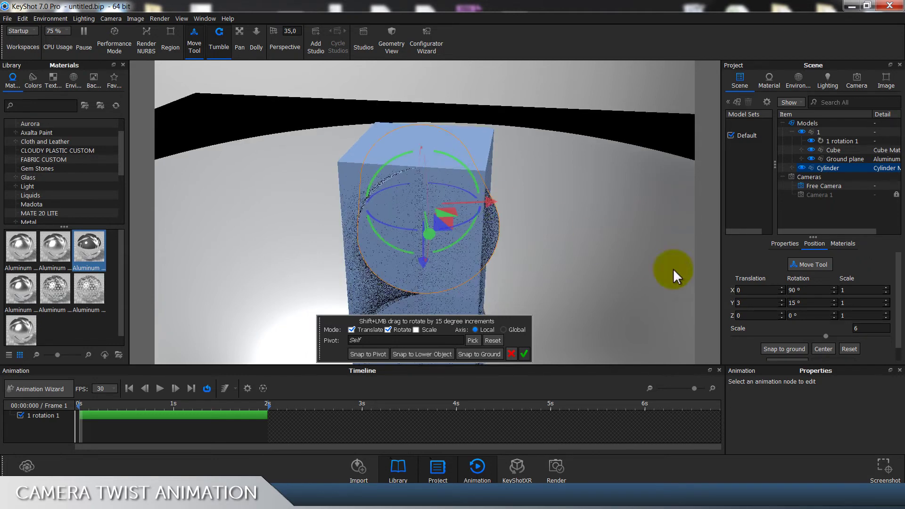
pyautogui.write('10')
pyautogui.click(814, 315)
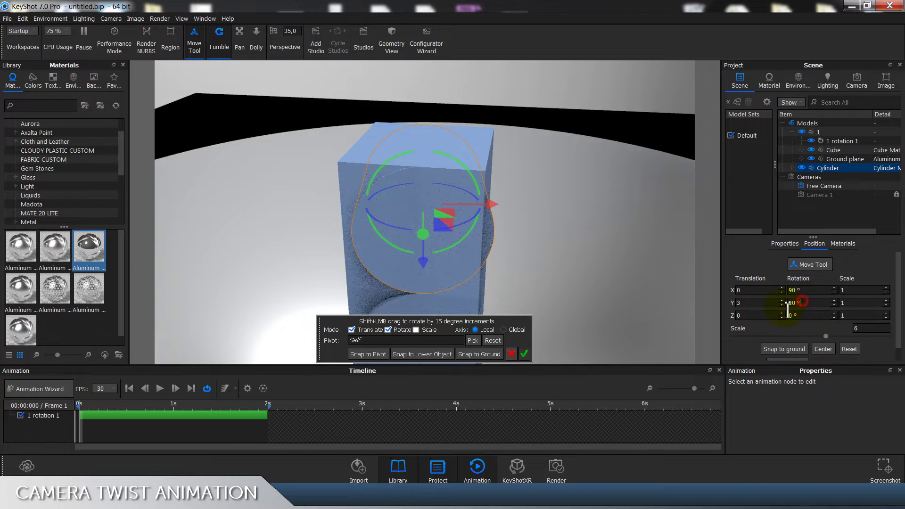
pyautogui.click(525, 354)
pyautogui.click(862, 85)
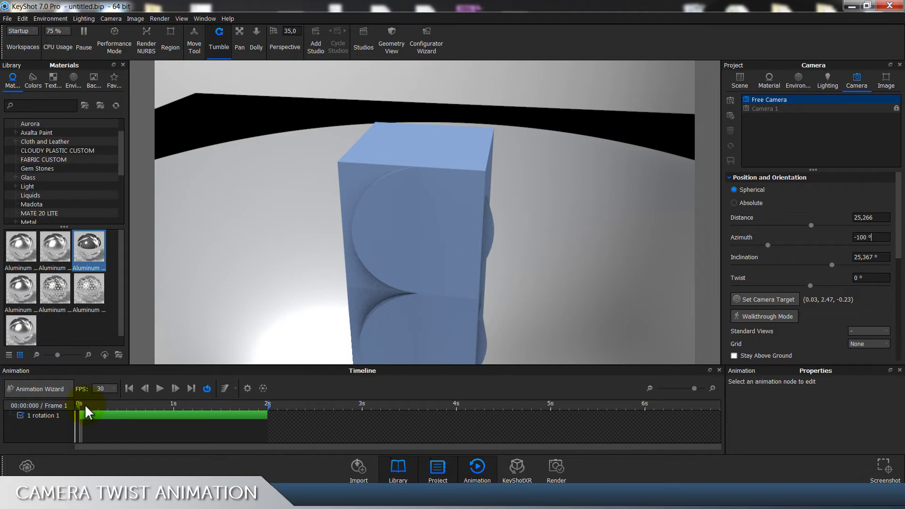
# Scrub the 1 rotation 1 animation at a few frames, then select the track
pyautogui.moveTo(86, 413)
pyautogui.mouseDown()
pyautogui.moveTo(268, 404)
pyautogui.moveTo(75, 410)
pyautogui.moveTo(85, 406)
pyautogui.moveTo(163, 405)
pyautogui.moveTo(81, 414)
pyautogui.mouseUp()
pyautogui.click(137, 416)
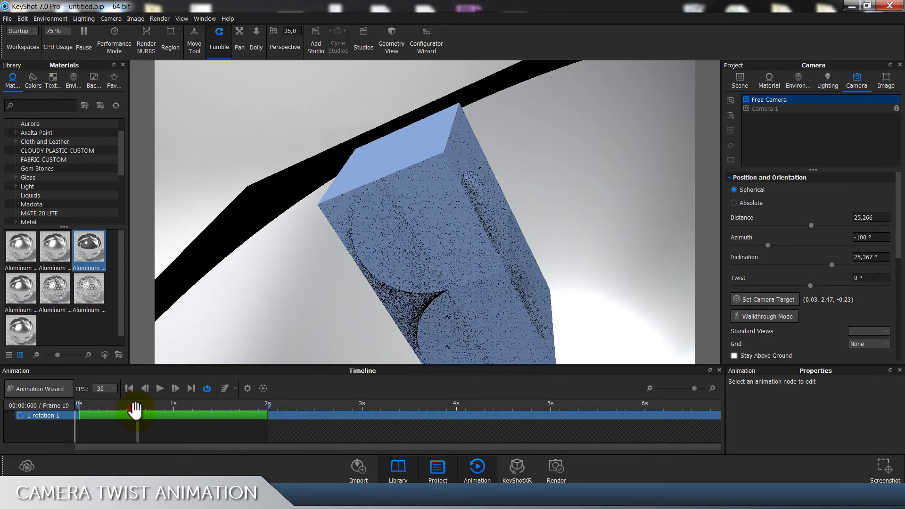
pyautogui.moveTo(121, 401); pyautogui.dragTo(95, 413)
pyautogui.click(105, 415)
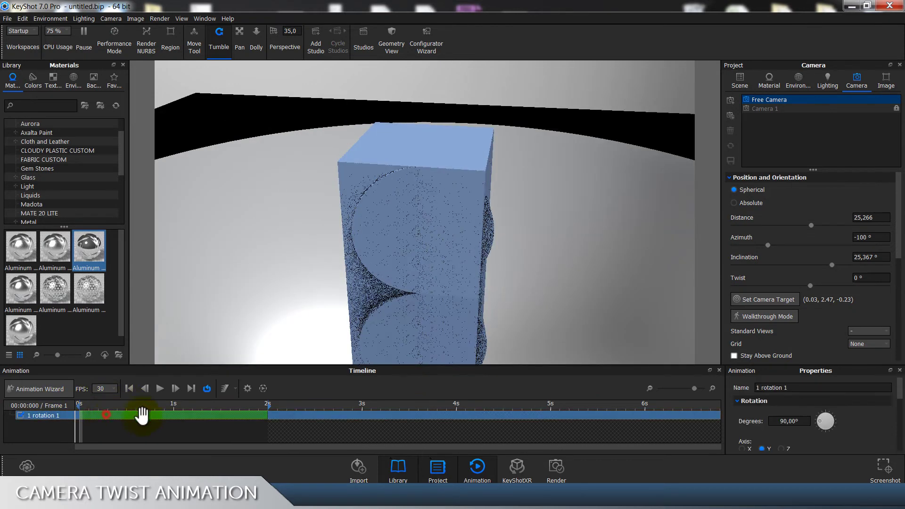
# Change the rotation's Degrees to -45 and preview it partway through
pyautogui.click(781, 421)
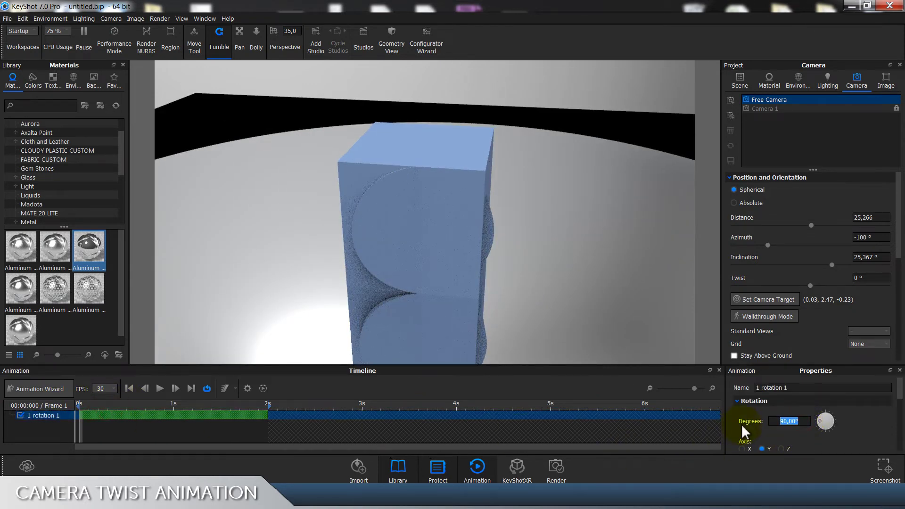
pyautogui.write('-')
pyautogui.moveTo(85, 414)
pyautogui.mouseDown()
pyautogui.moveTo(85, 404)
pyautogui.moveTo(253, 396)
pyautogui.moveTo(83, 412)
pyautogui.mouseUp()
pyautogui.click(818, 422)
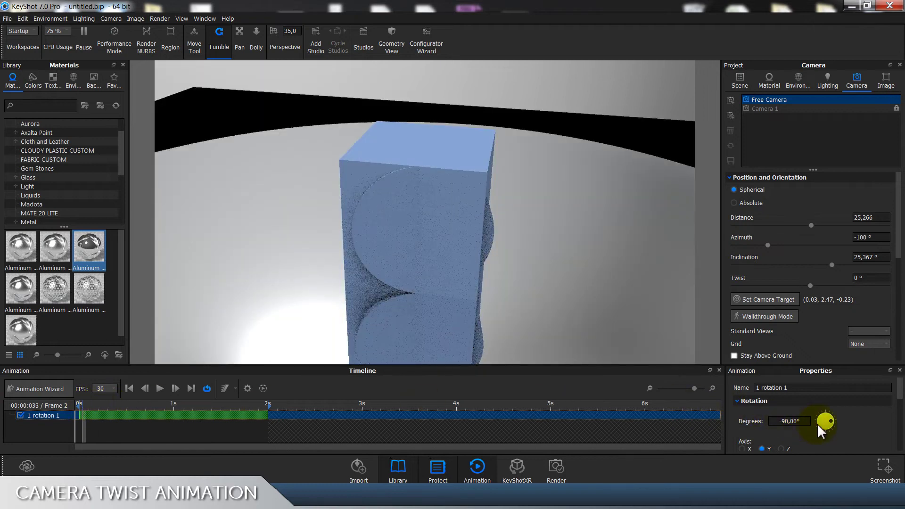
pyautogui.write('-45')
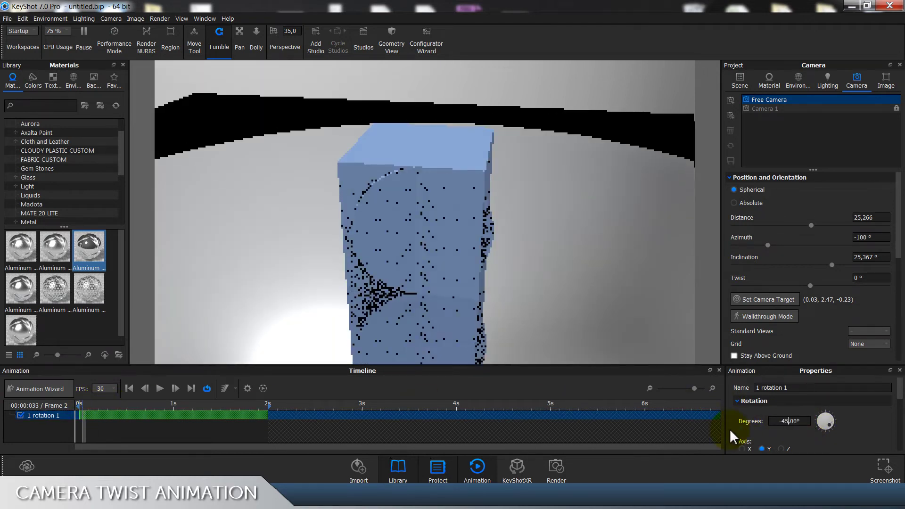
pyautogui.press('Return')
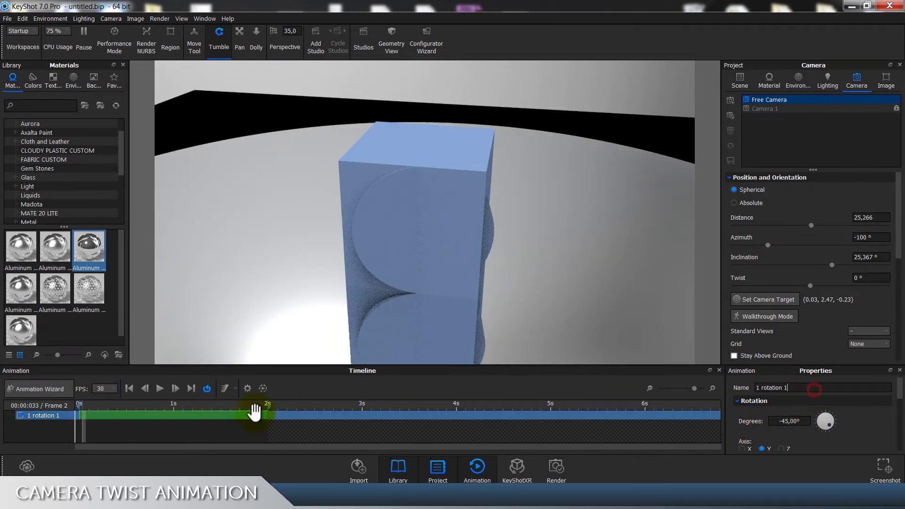
pyautogui.moveTo(86, 404); pyautogui.dragTo(66, 409)
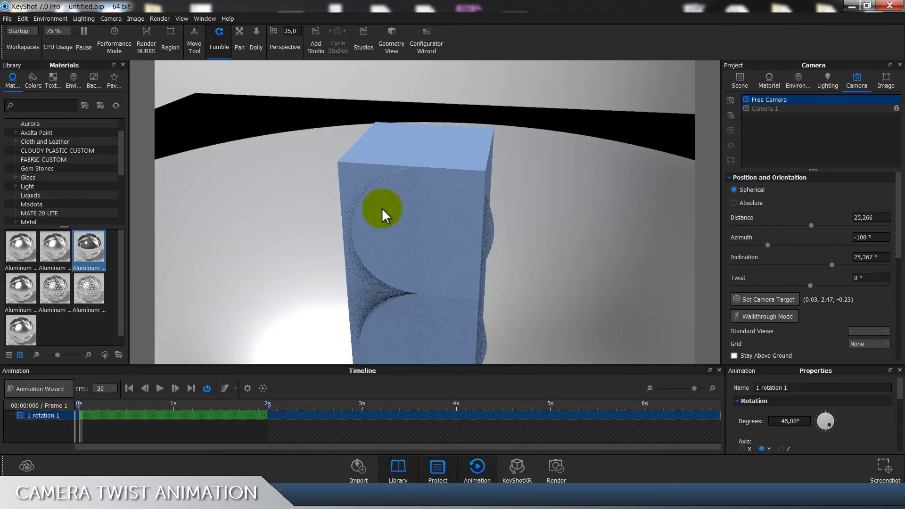
# Move the Cylinder left beside the cube to X -8.3638, Z 1.4748
pyautogui.click(738, 79)
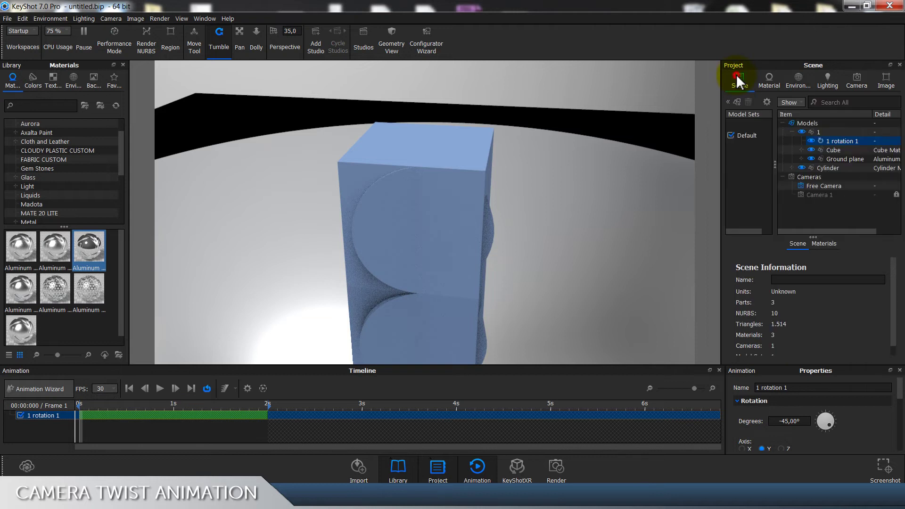
pyautogui.click(837, 168)
pyautogui.click(815, 243)
pyautogui.click(817, 263)
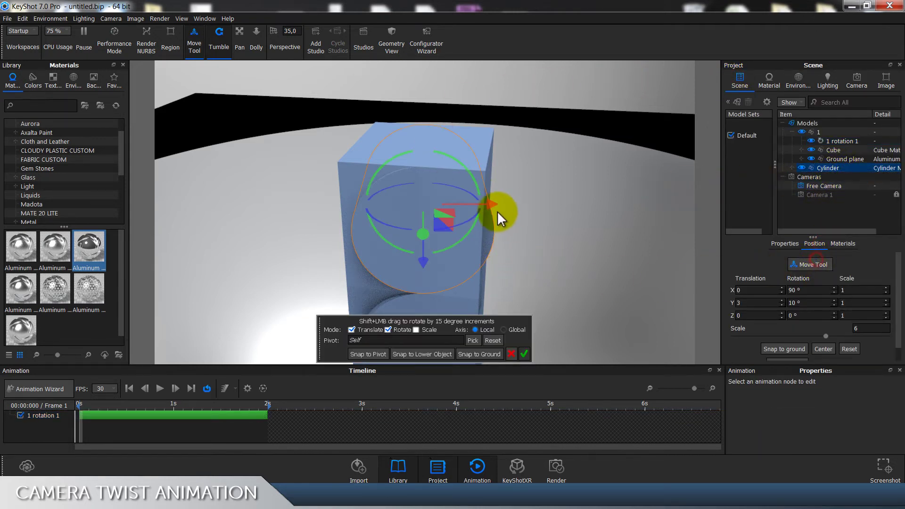
pyautogui.moveTo(493, 200); pyautogui.dragTo(307, 204)
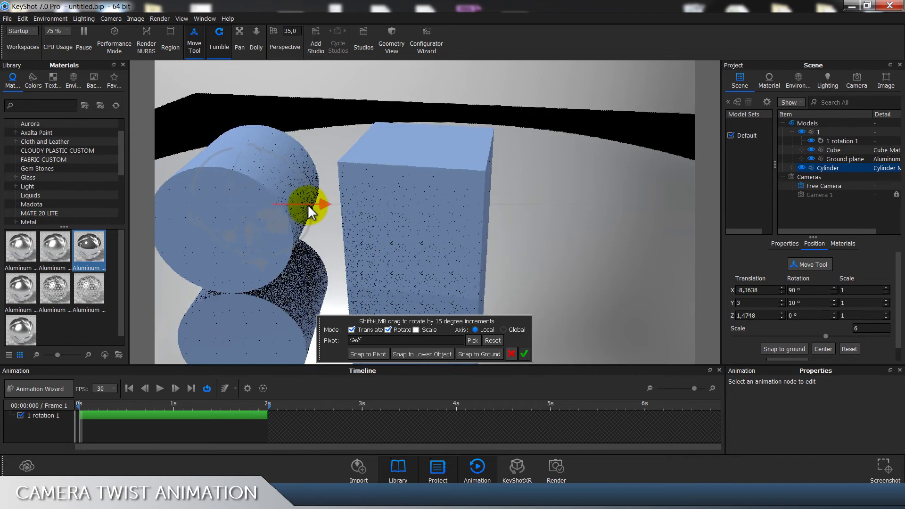
pyautogui.click(525, 354)
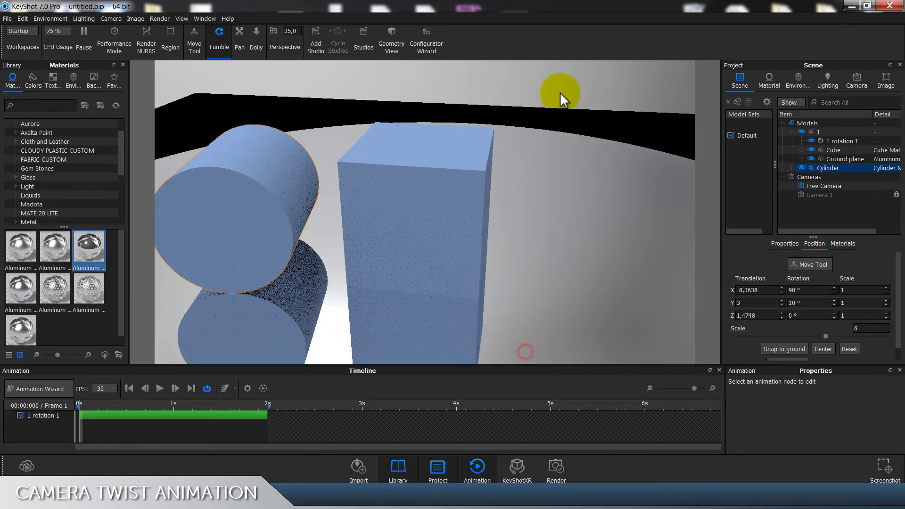
pyautogui.click(560, 92)
pyautogui.moveTo(80, 403)
pyautogui.mouseDown()
pyautogui.moveTo(266, 400)
pyautogui.moveTo(76, 413)
pyautogui.mouseUp()
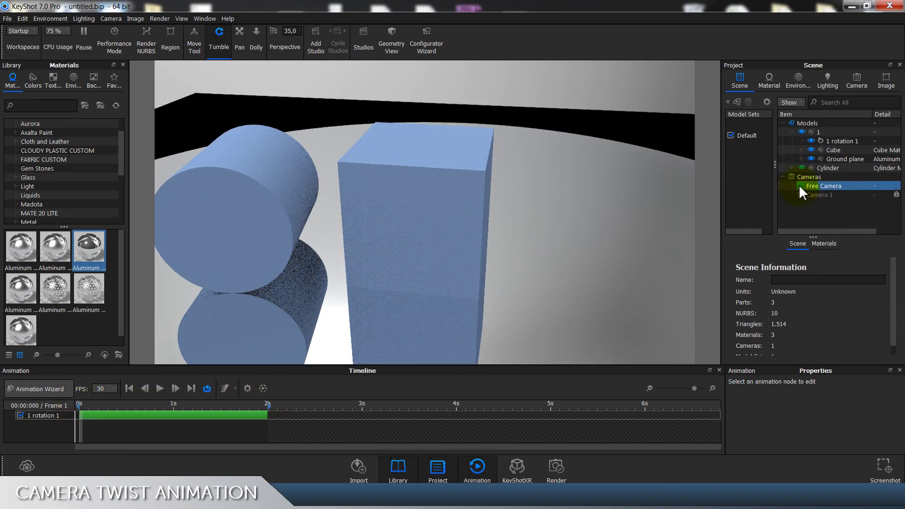
# Hide the Cylinder, preview the cube's rotation, and save, dismissing the Save Package prompt
pyautogui.click(801, 168)
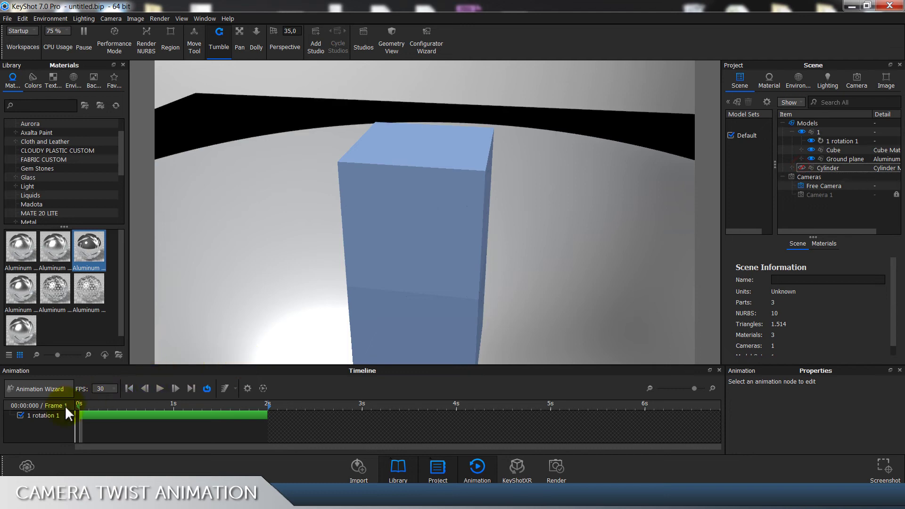
pyautogui.moveTo(83, 403)
pyautogui.mouseDown()
pyautogui.moveTo(267, 401)
pyautogui.moveTo(69, 406)
pyautogui.mouseUp()
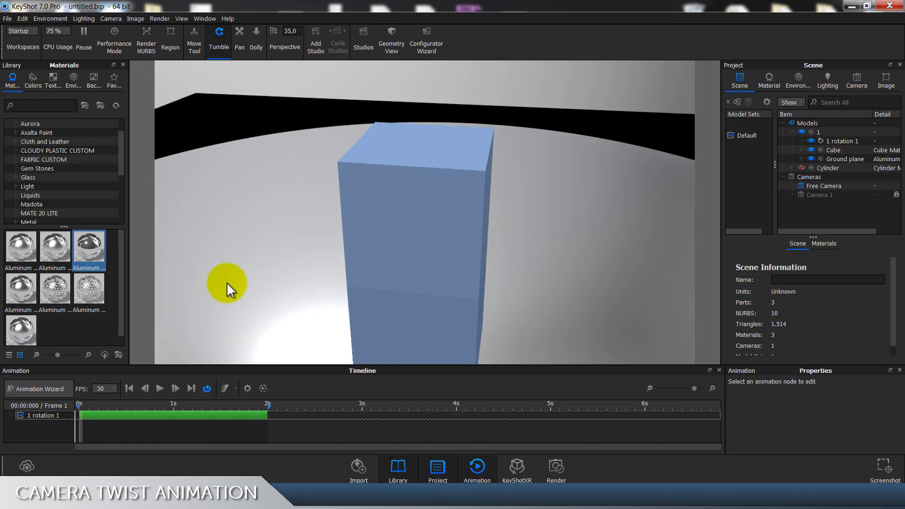
pyautogui.hotkey('ctrl', 's')
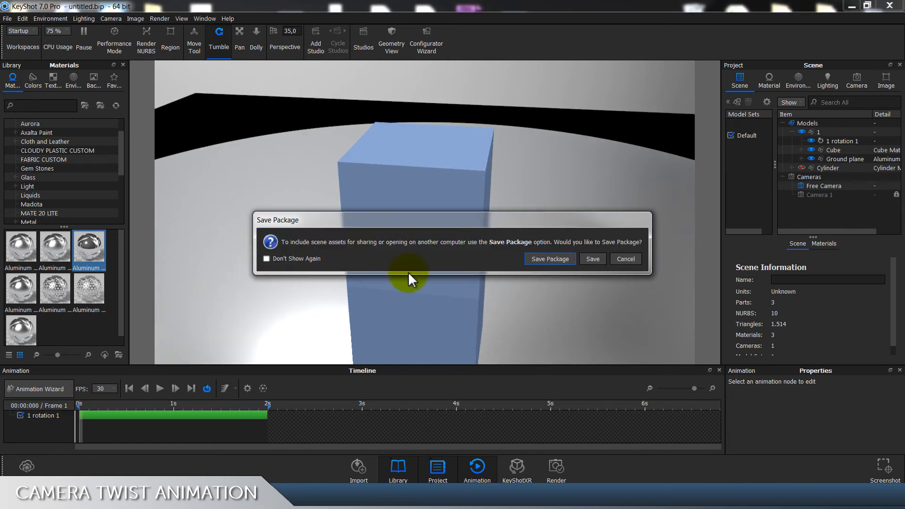
pyautogui.click(620, 262)
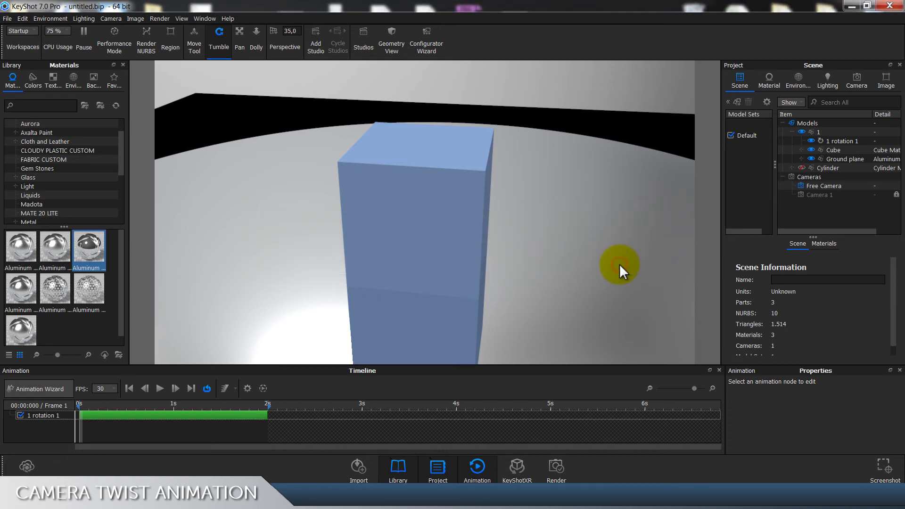